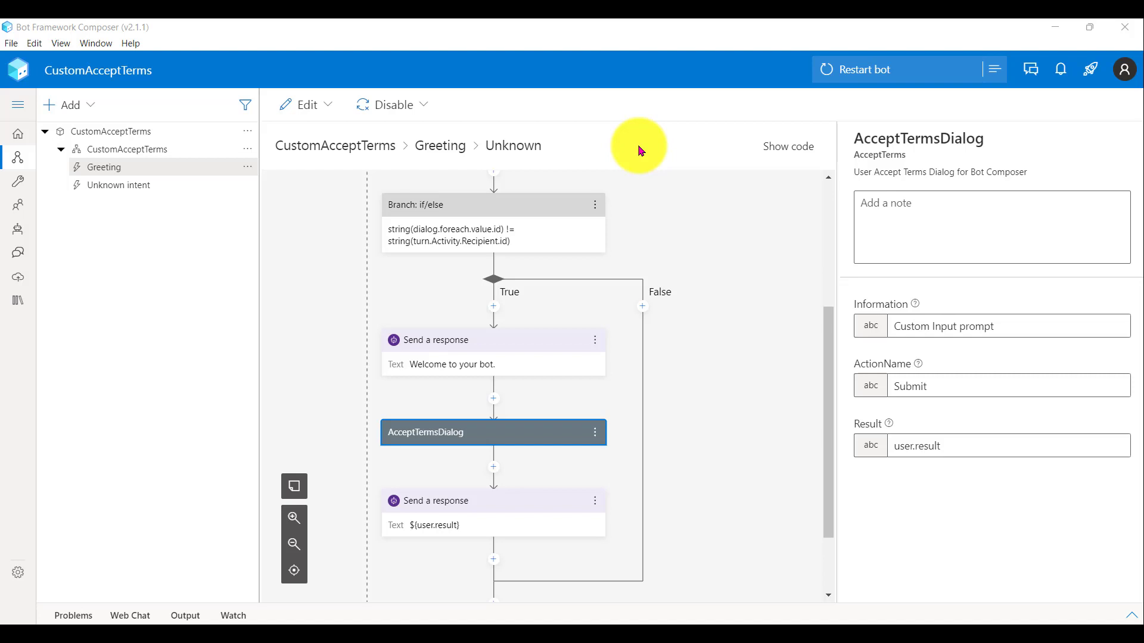
# - In Composer, review the package manager's feed list, keeping the nuget feed selected
pyautogui.click(486, 436)
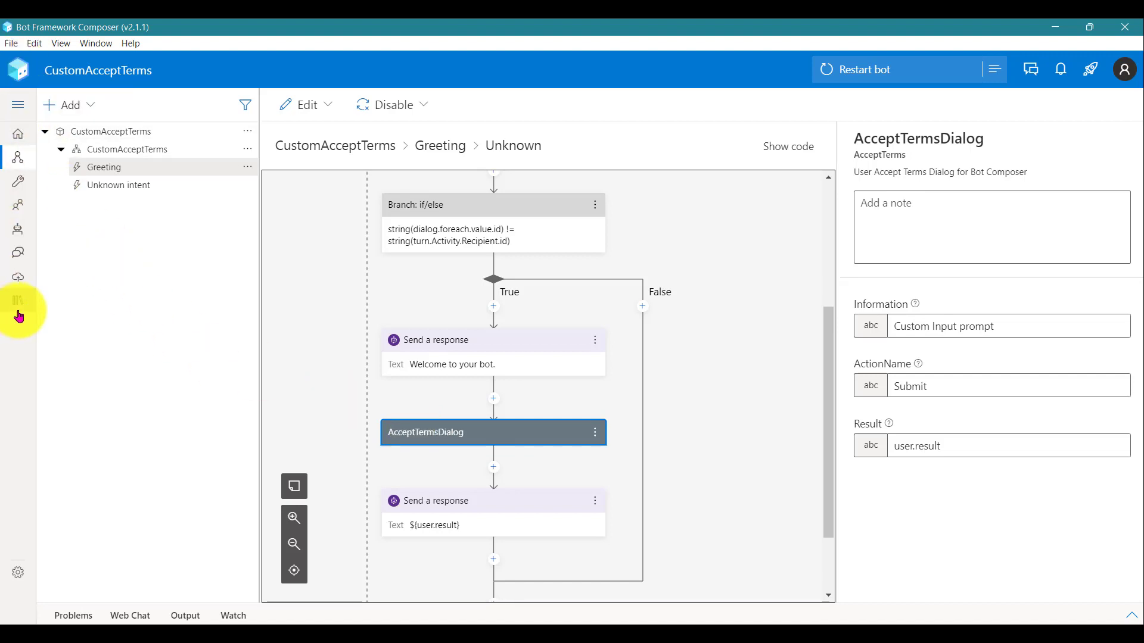
pyautogui.click(17, 106)
pyautogui.click(79, 311)
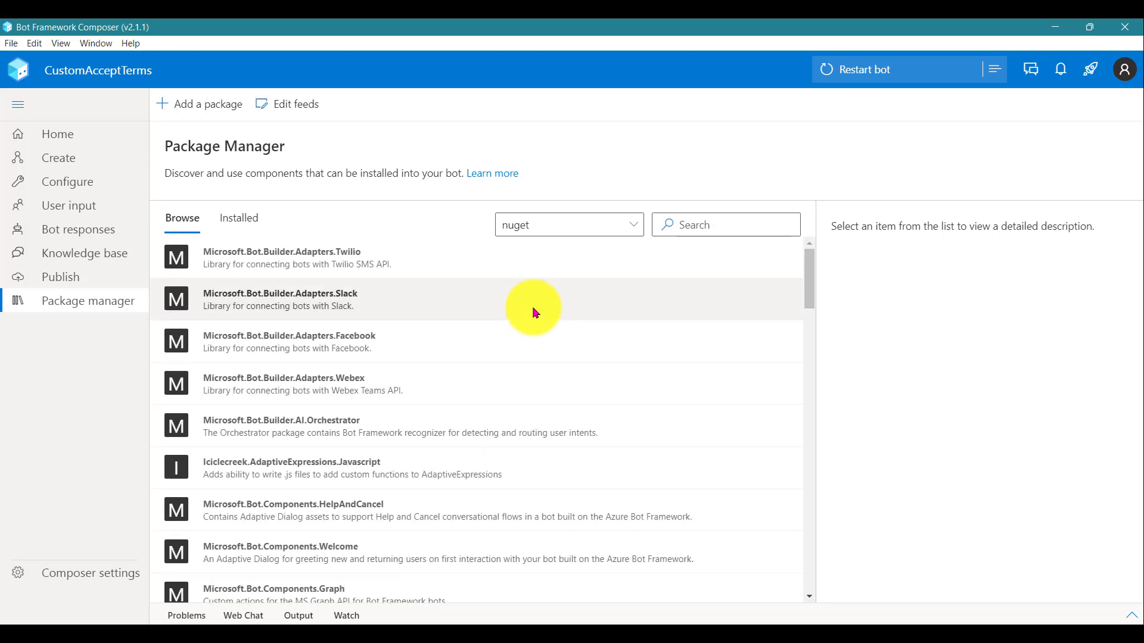
pyautogui.click(550, 235)
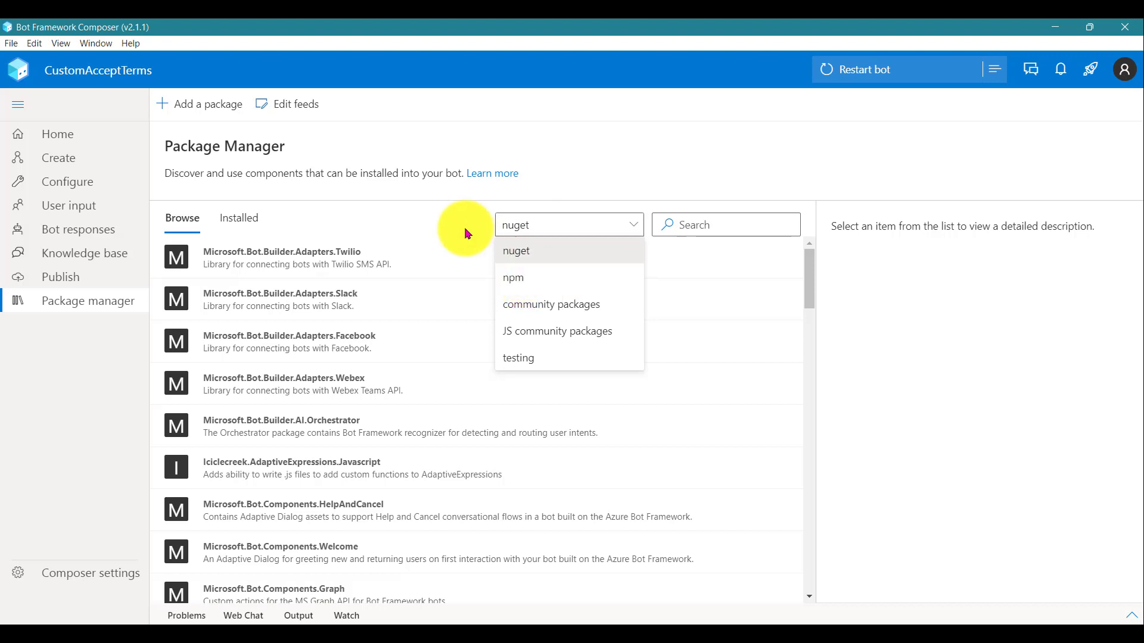
pyautogui.click(552, 260)
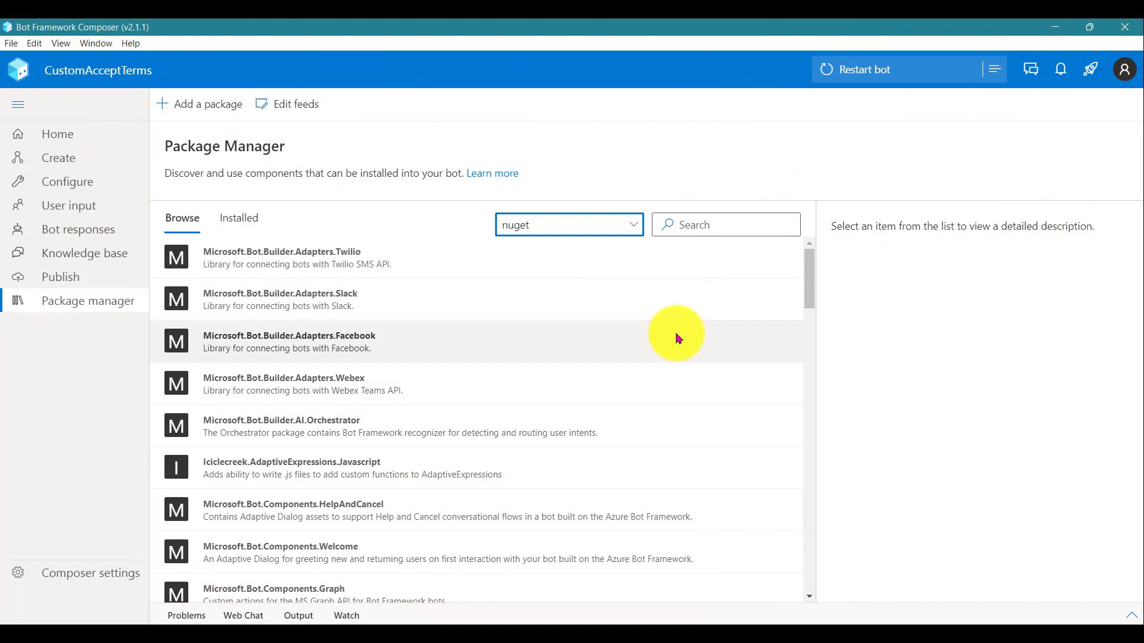
pyautogui.click(84, 169)
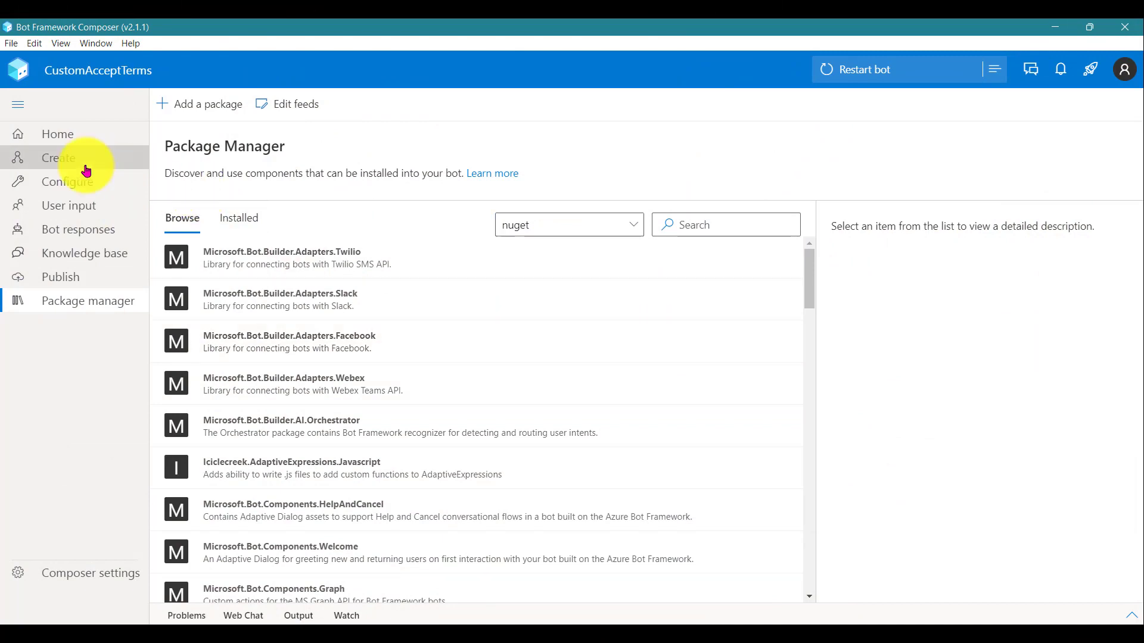
pyautogui.scroll(-5, 697, 411)
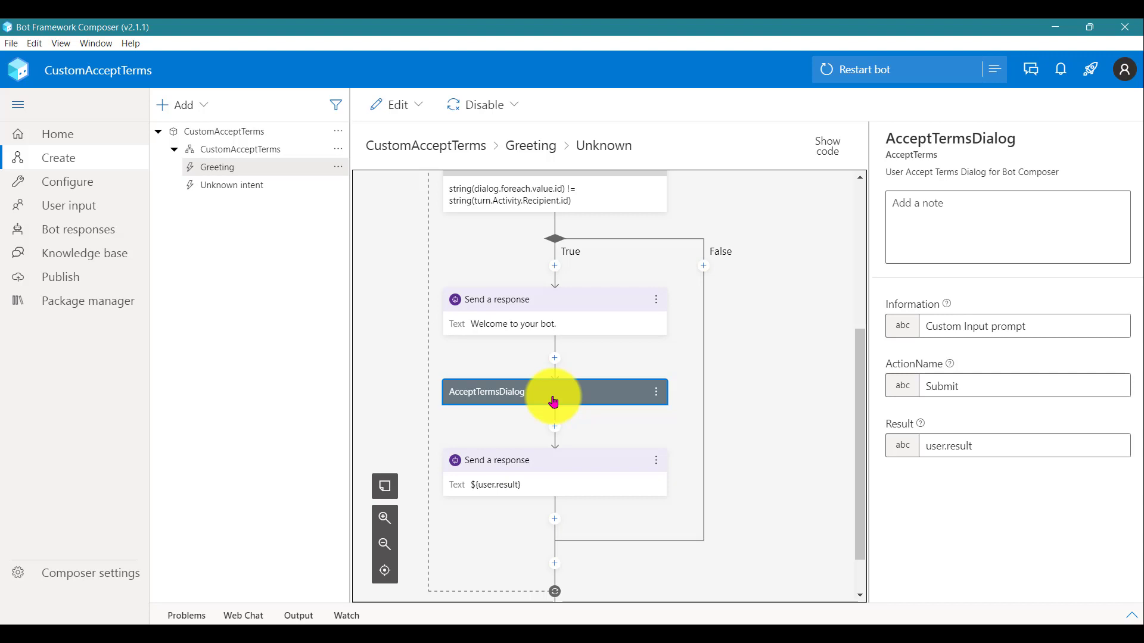
# - In Visual Studio, open the AcceptTerms project's Package properties from Solution Explorer
pyautogui.click(591, 620)
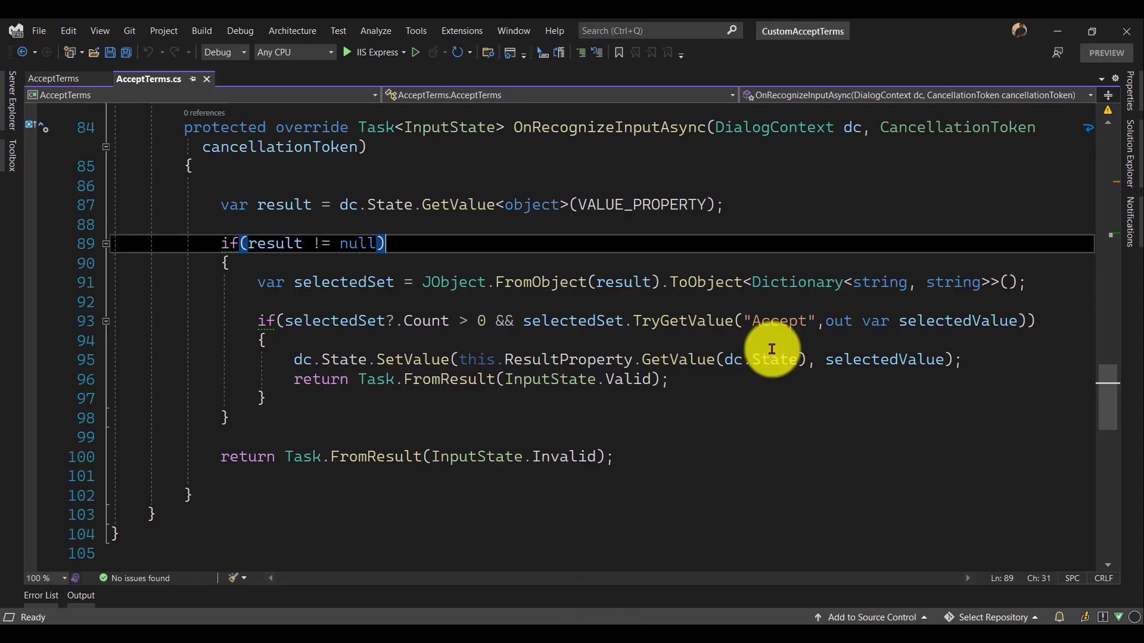
pyautogui.click(1129, 149)
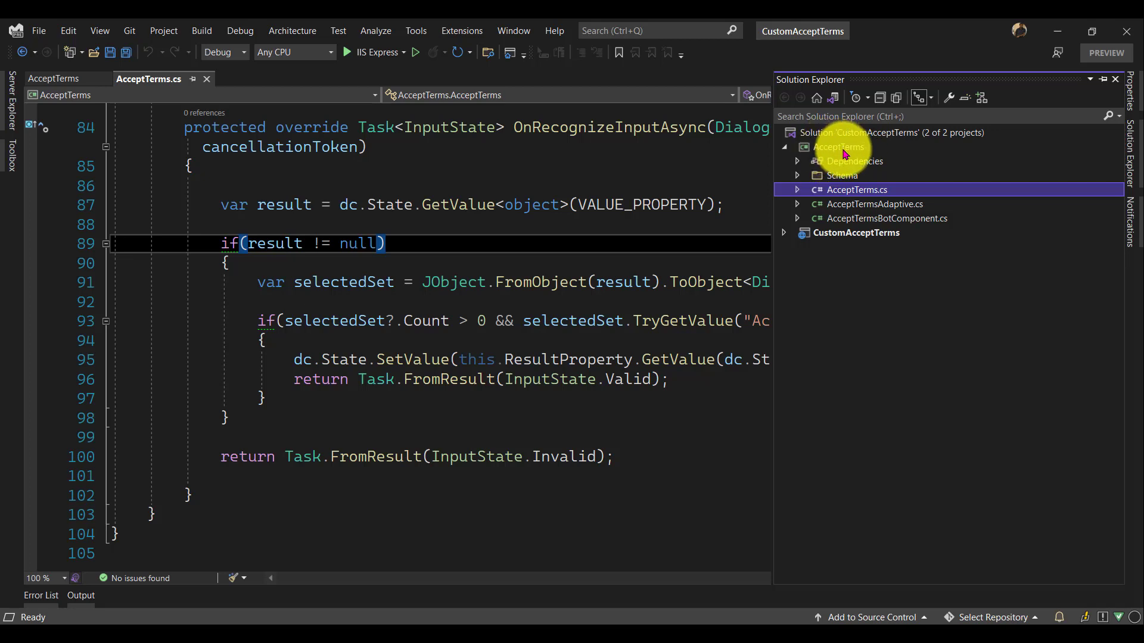
pyautogui.click(839, 149)
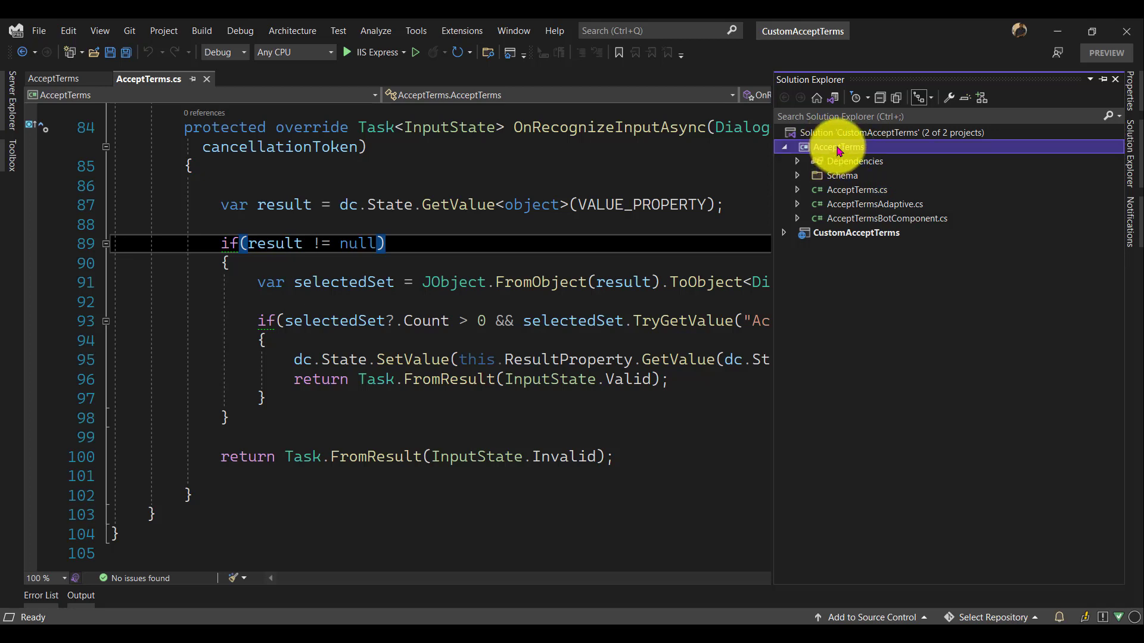
pyautogui.click(60, 79)
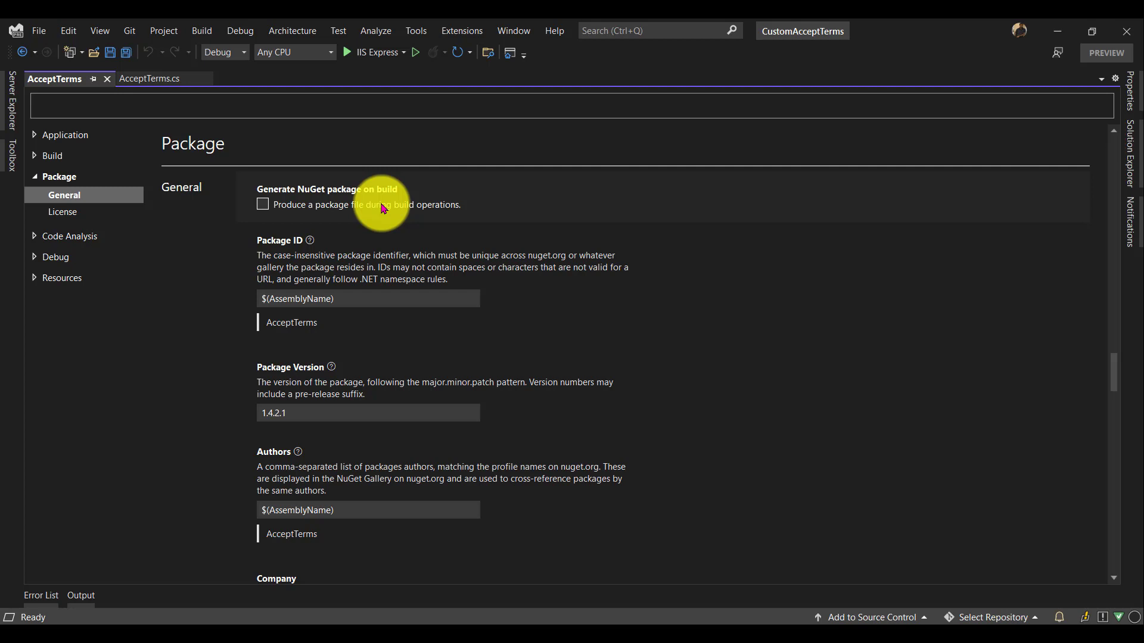
# - Enable 'Produce a package file during build operations' and move down to the empty Tags field
pyautogui.click(264, 205)
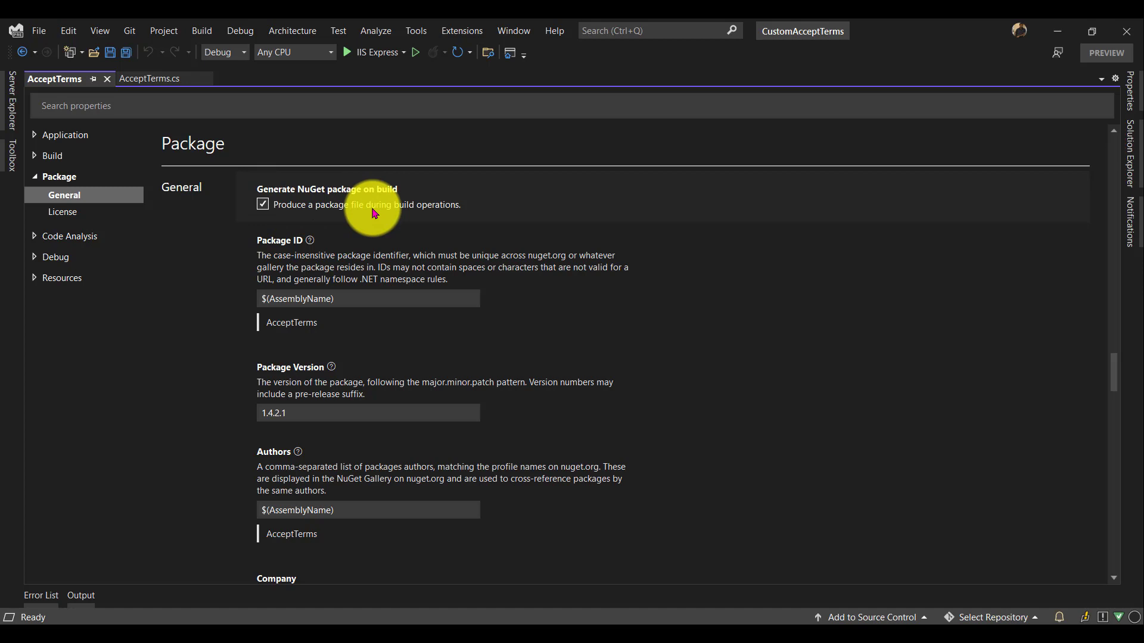
pyautogui.scroll(-6, 543, 281)
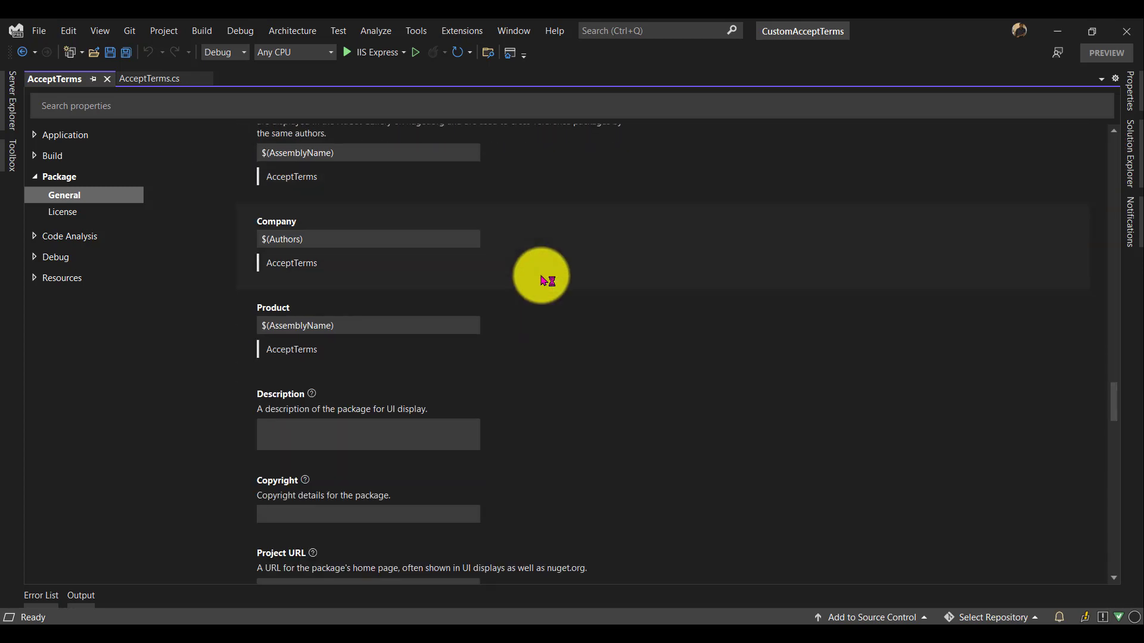
pyautogui.scroll(-1, 544, 280)
pyautogui.scroll(-4, 544, 280)
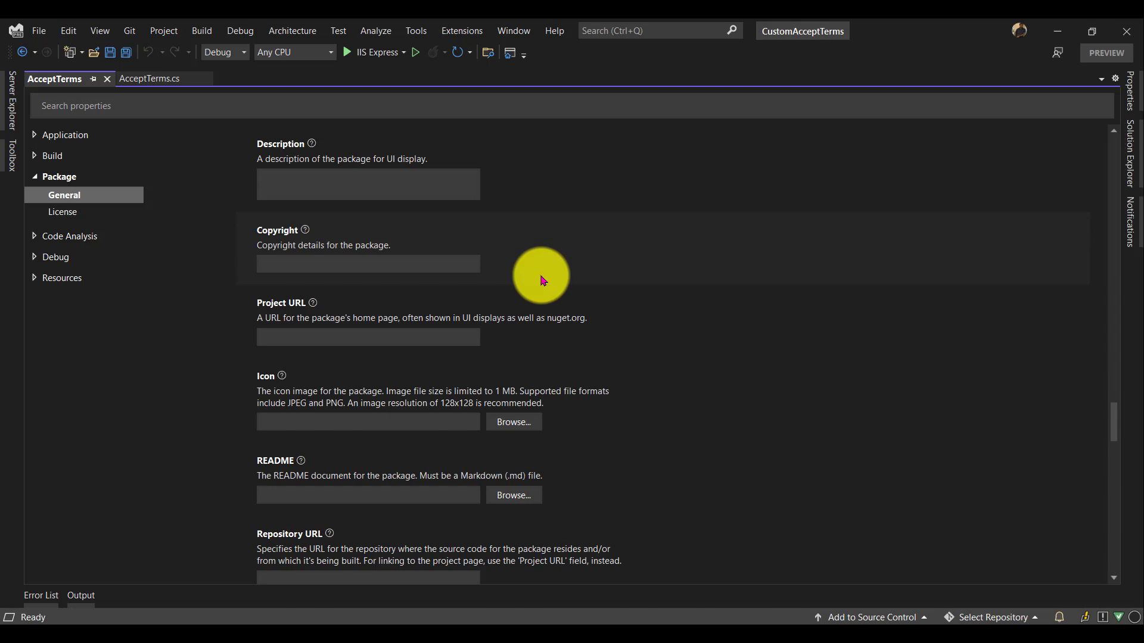
pyautogui.scroll(-4, 544, 281)
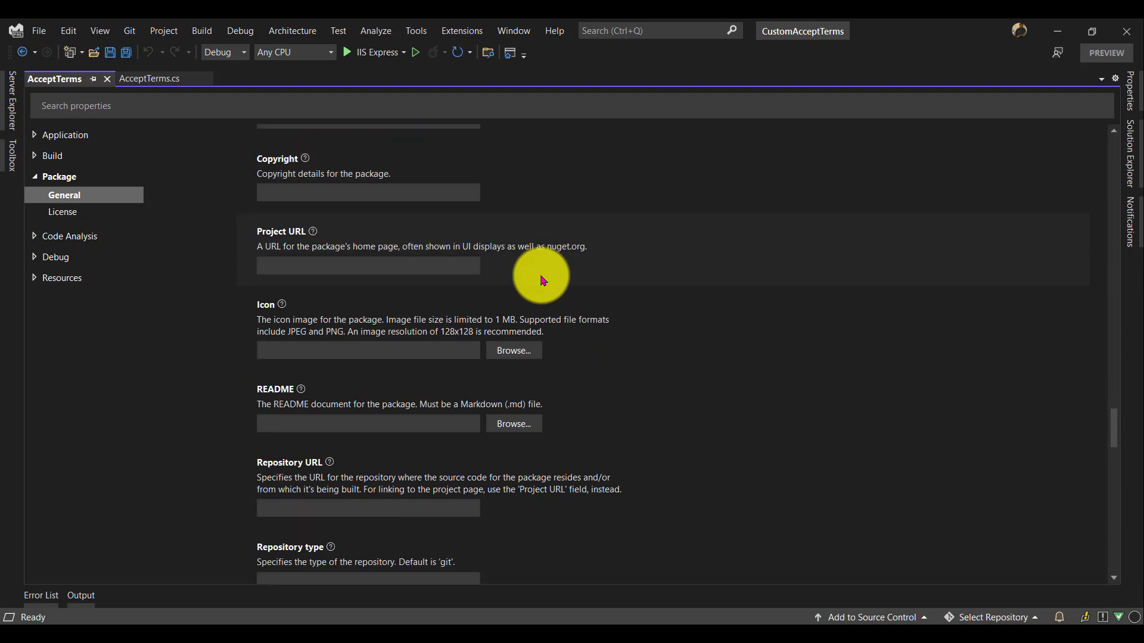
pyautogui.scroll(-4, 544, 281)
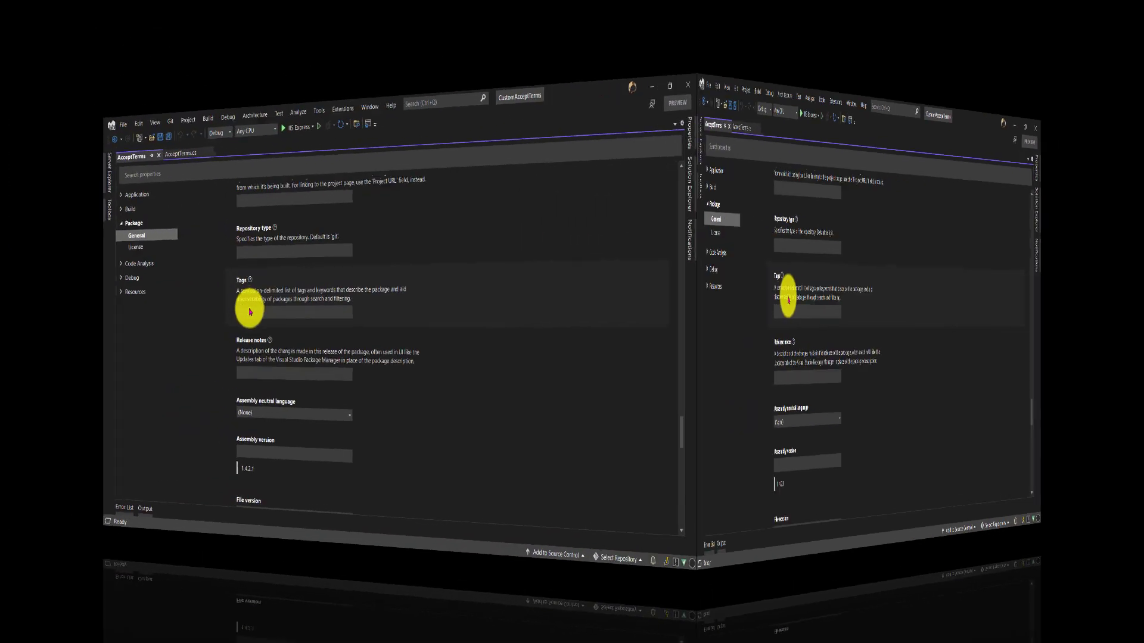
pyautogui.click(288, 307)
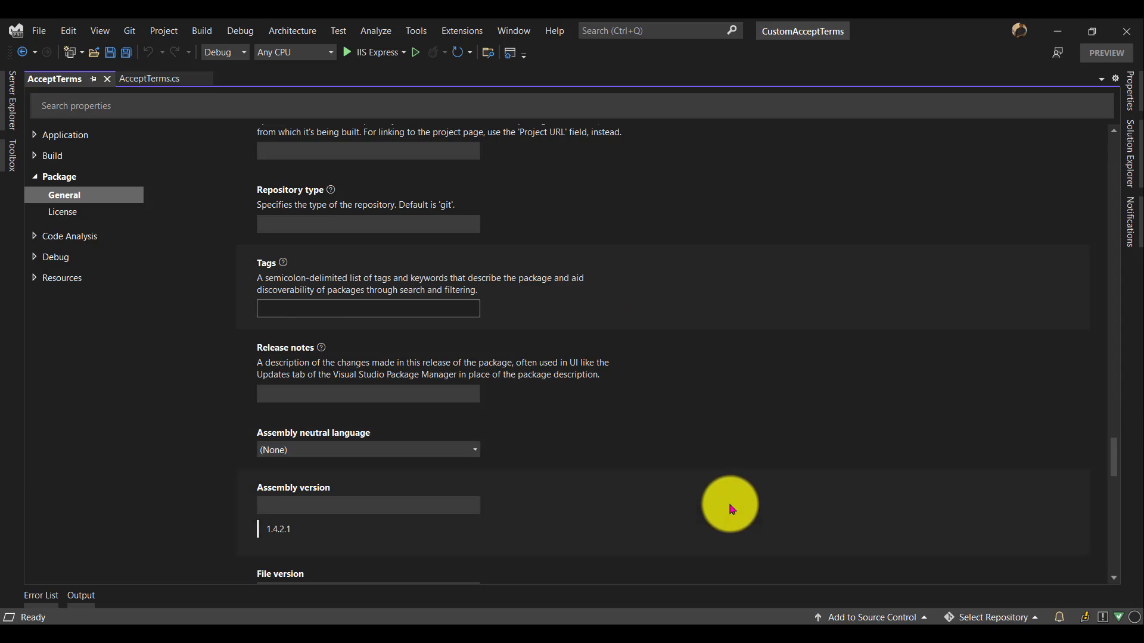
# - Enter the package tags msbot-component;msbot-action;msbot-middleware and save the project
pyautogui.click(625, 634)
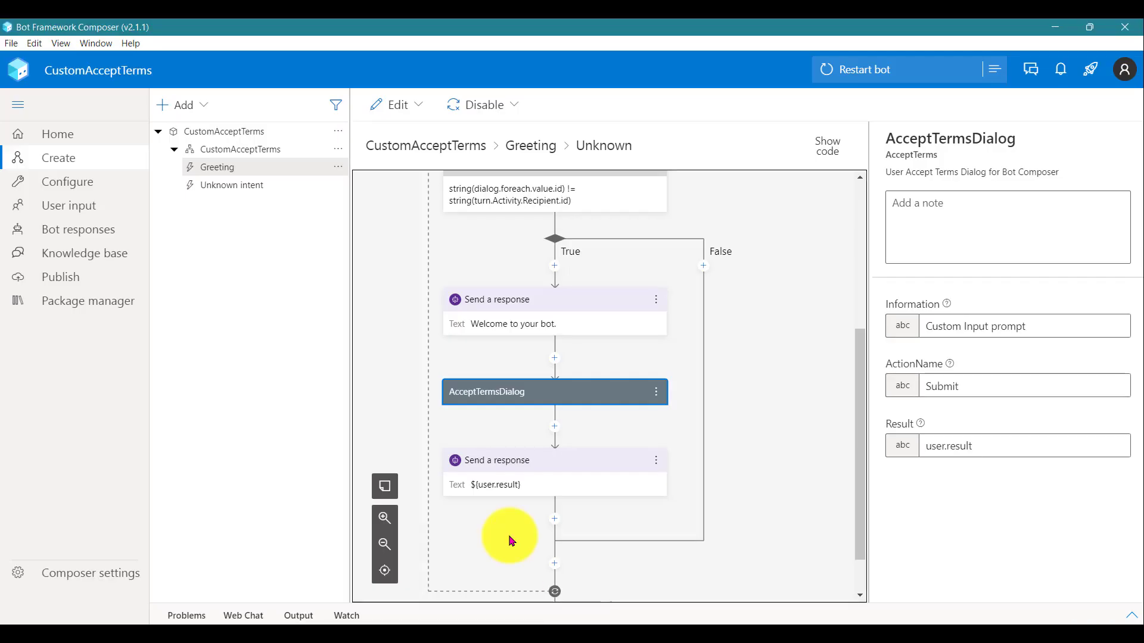
pyautogui.click(80, 305)
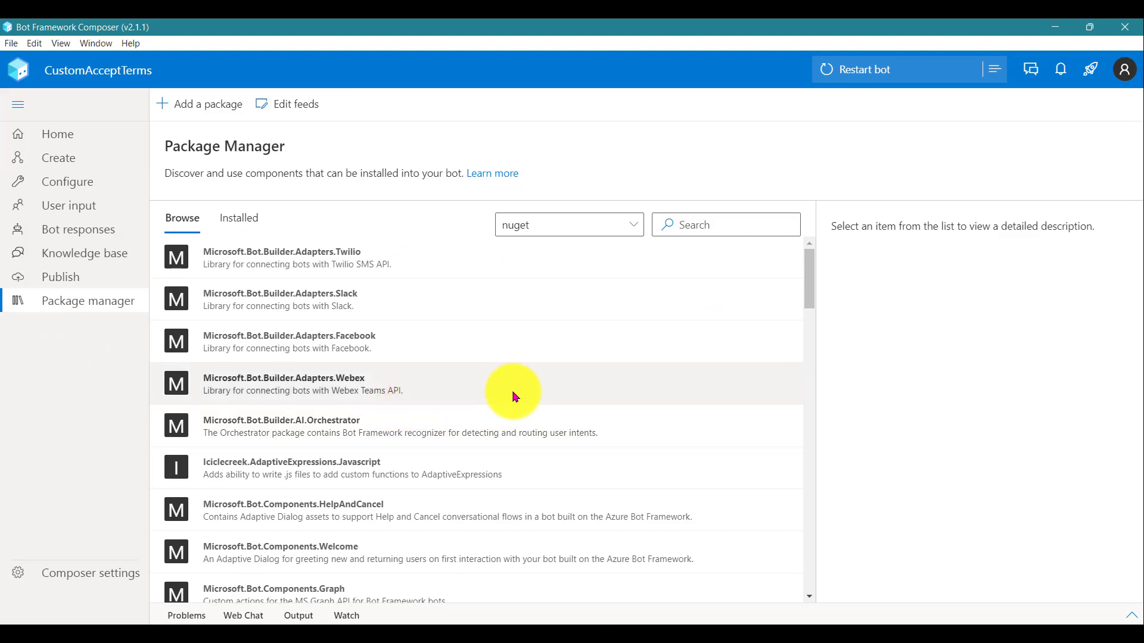
pyautogui.click(560, 634)
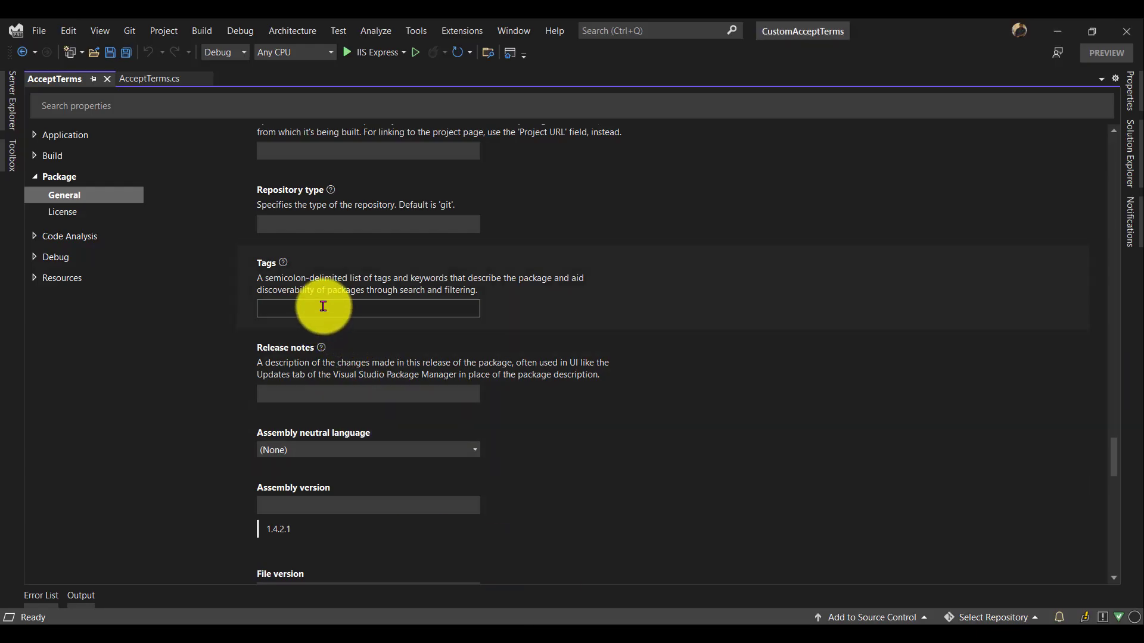
pyautogui.write('msbot-component;msbot-action;msbot')
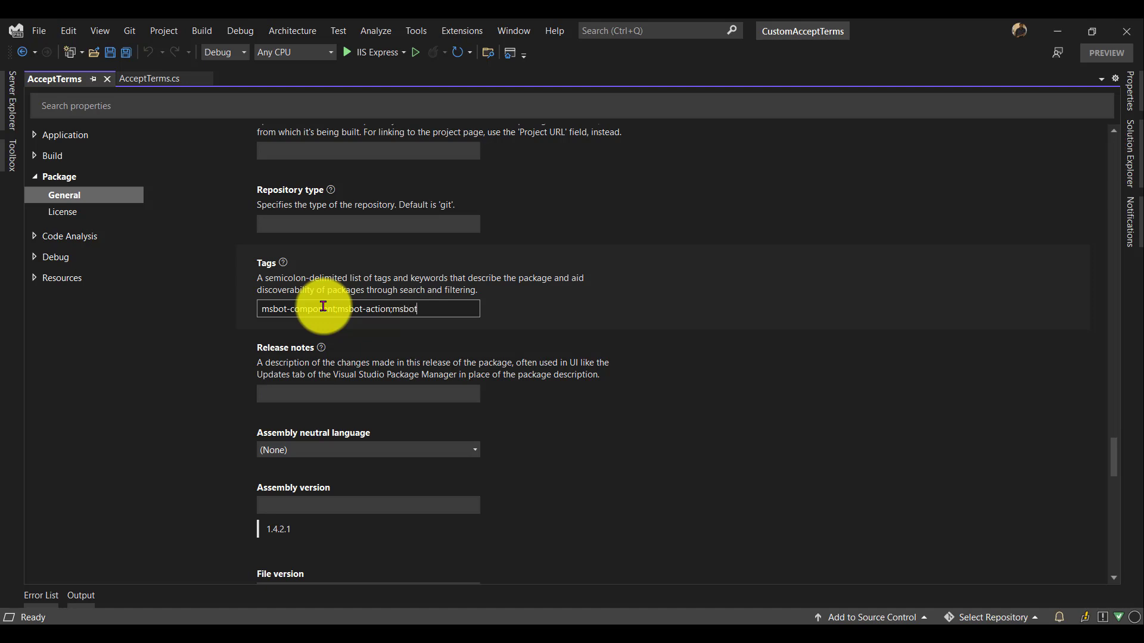
pyautogui.write('-middleware')
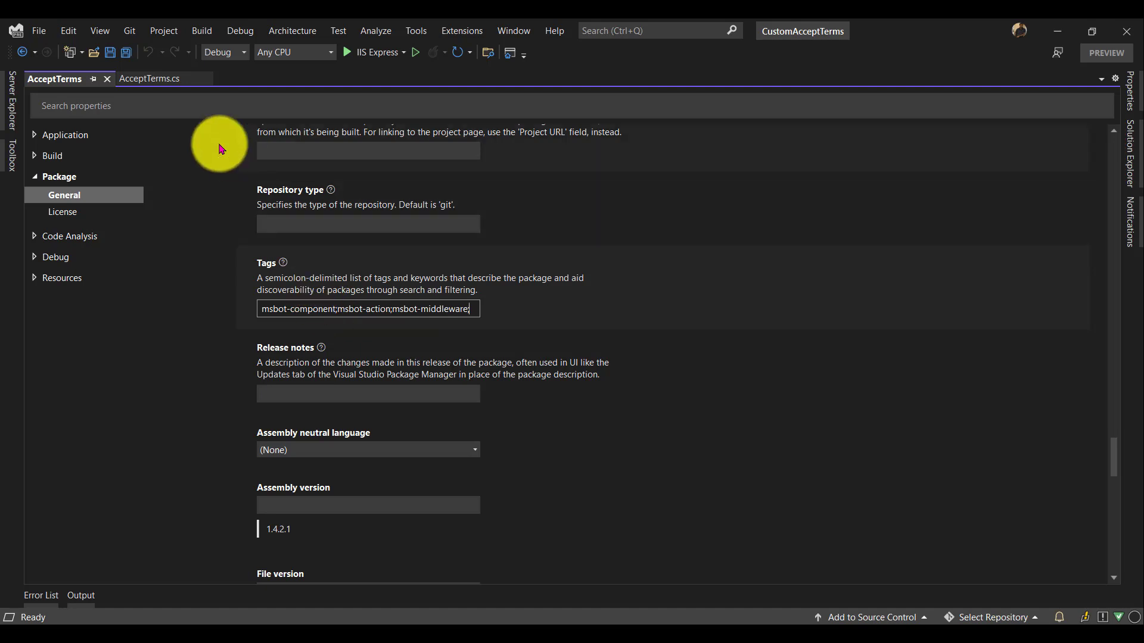
pyautogui.click(111, 55)
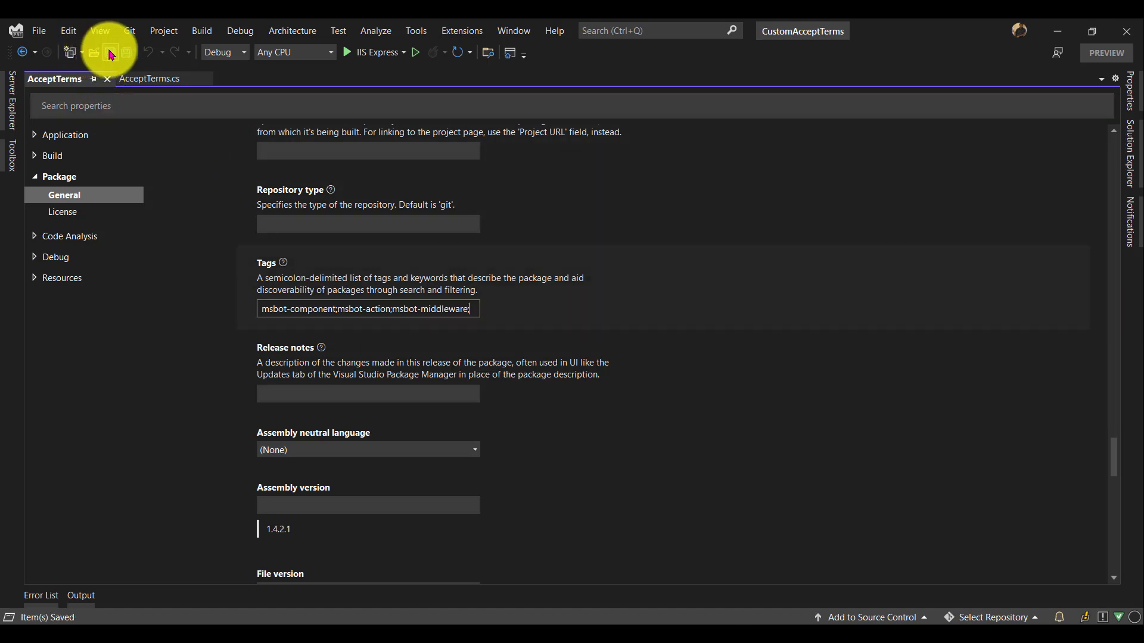
# - Expand the Schema folder in Solution Explorer and view AcceptTerms.csproj in Notepad++
pyautogui.click(1128, 140)
pyautogui.click(797, 175)
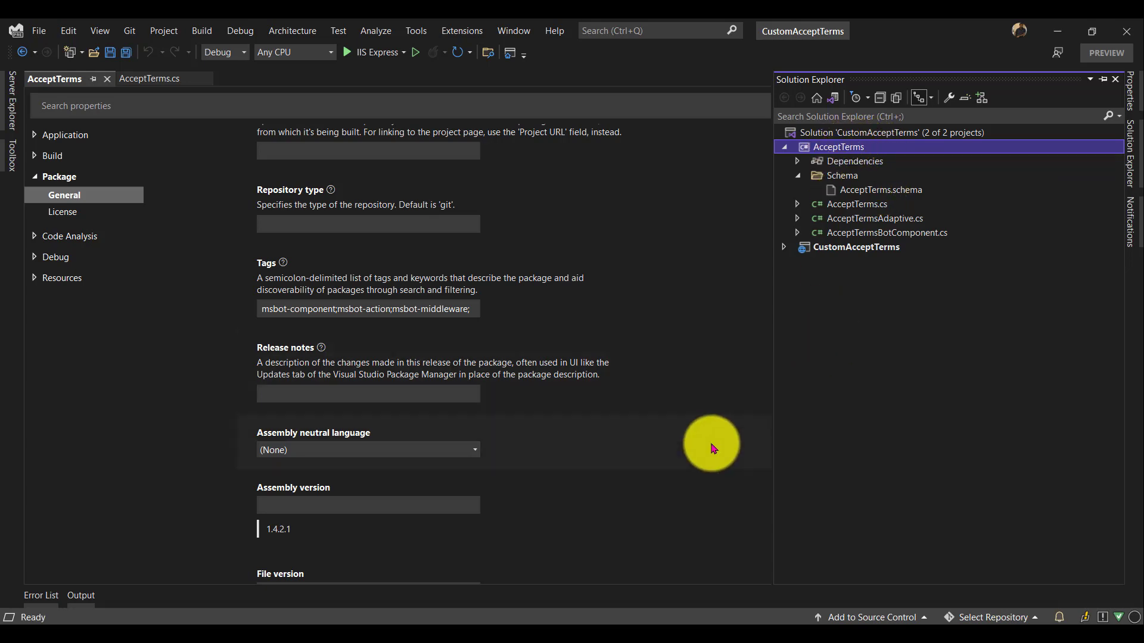
pyautogui.click(681, 620)
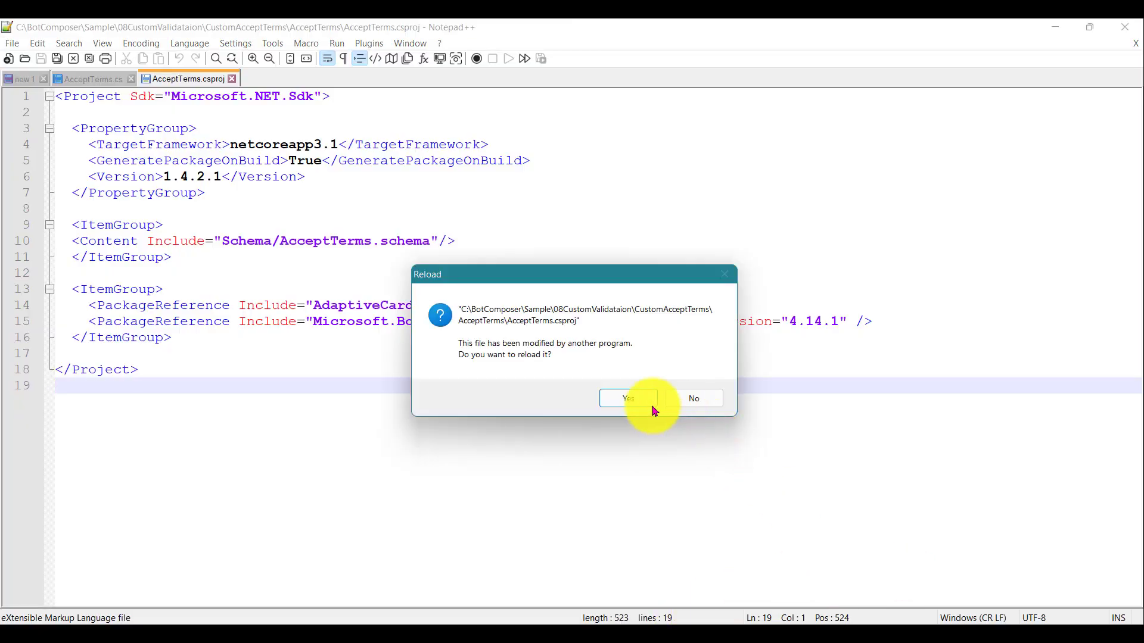
# - Reload AcceptTerms.csproj and select the ItemGroup including Schema/AcceptTerms.schema
pyautogui.click(626, 402)
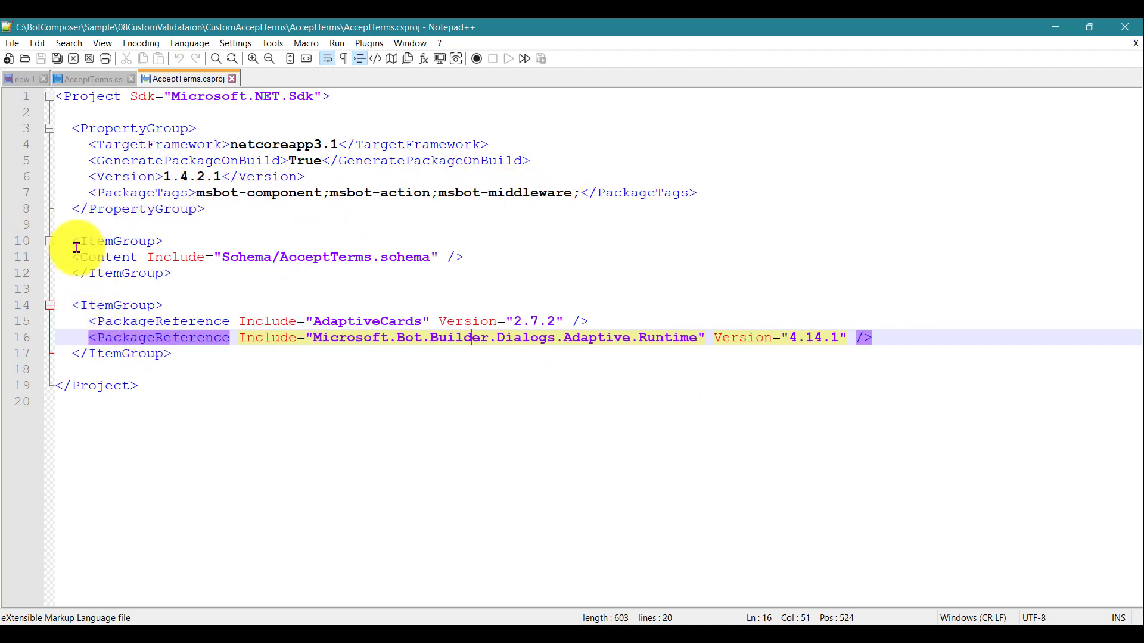
pyautogui.moveTo(71, 240); pyautogui.dragTo(201, 270)
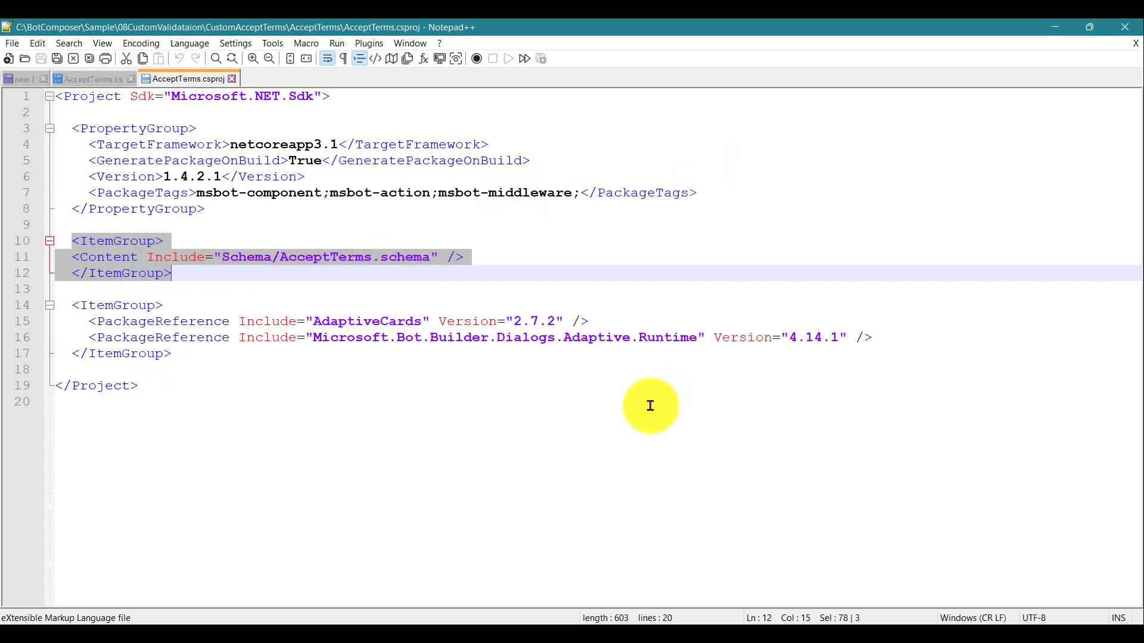
# - Build the solution, check the Debug folder, and rebuild until AcceptTerms.1.4.2.1.nupkg succeeds
pyautogui.click(586, 494)
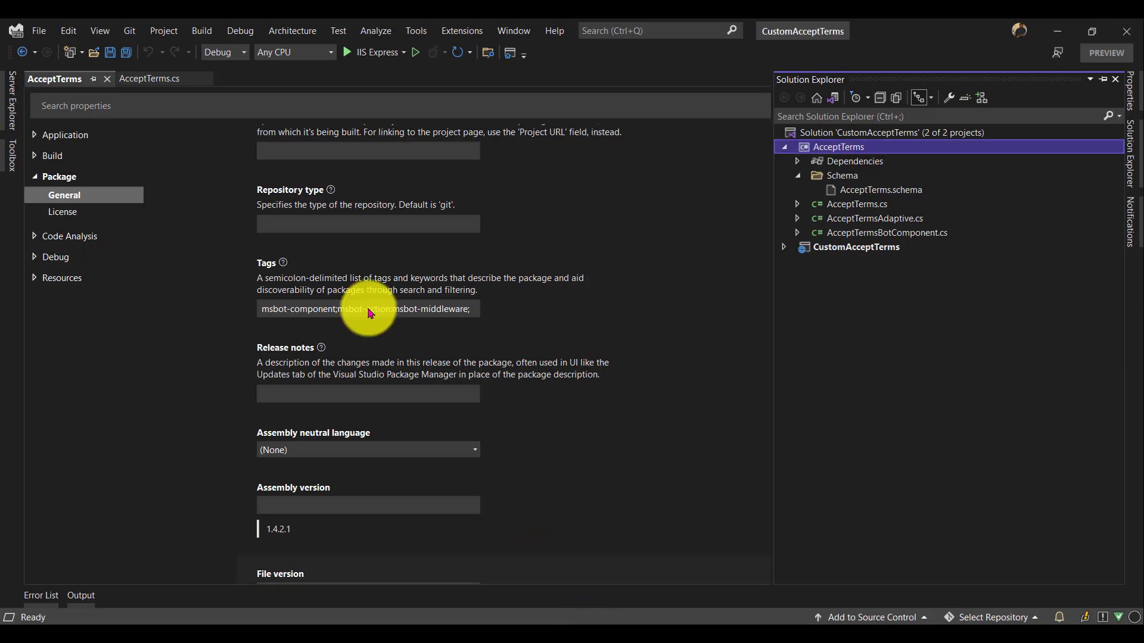
pyautogui.click(201, 31)
pyautogui.click(181, 43)
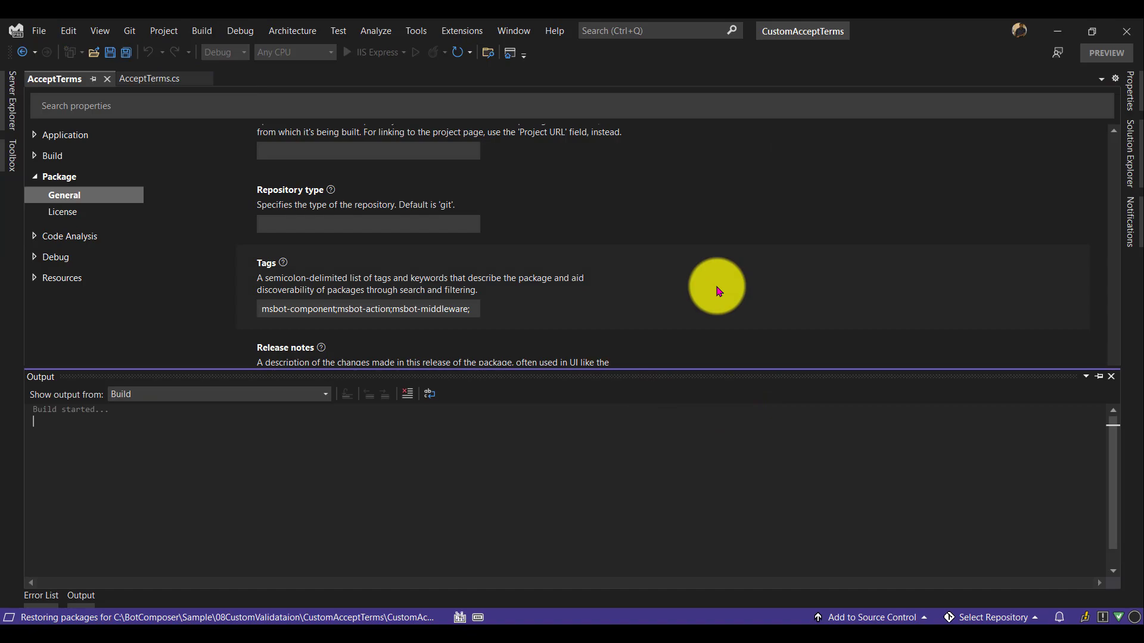
pyautogui.click(560, 616)
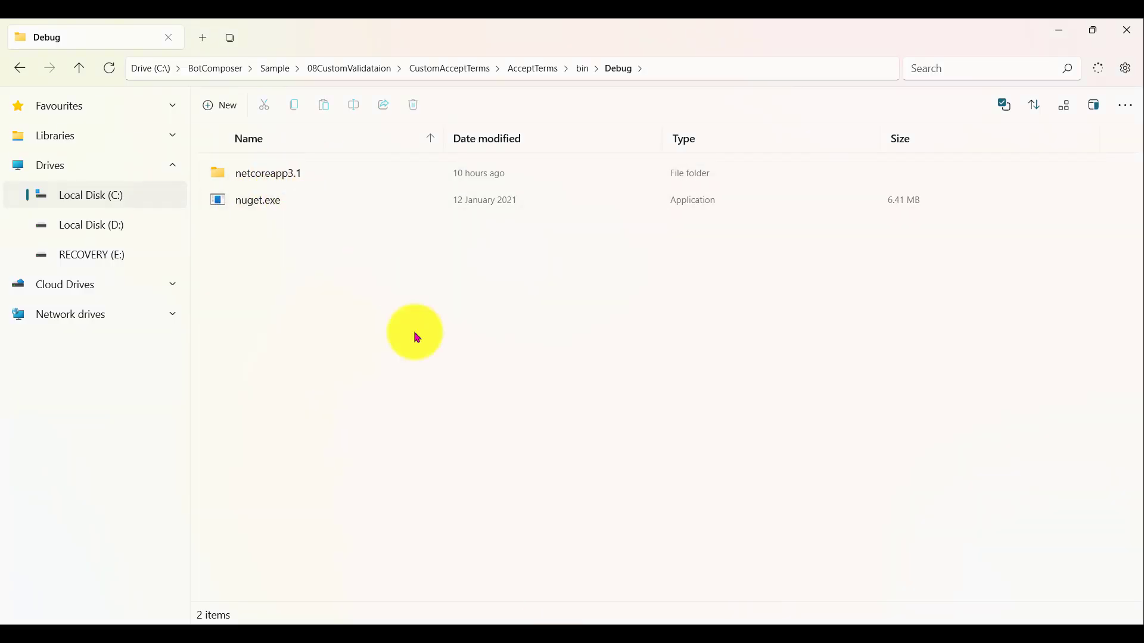
pyautogui.click(590, 634)
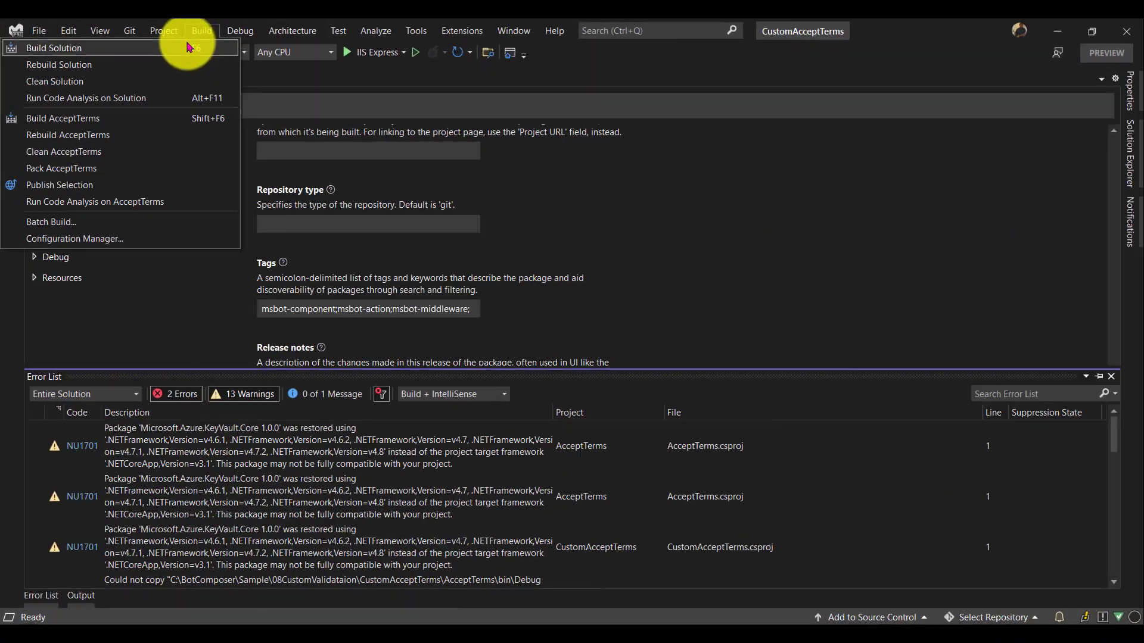
pyautogui.click(189, 41)
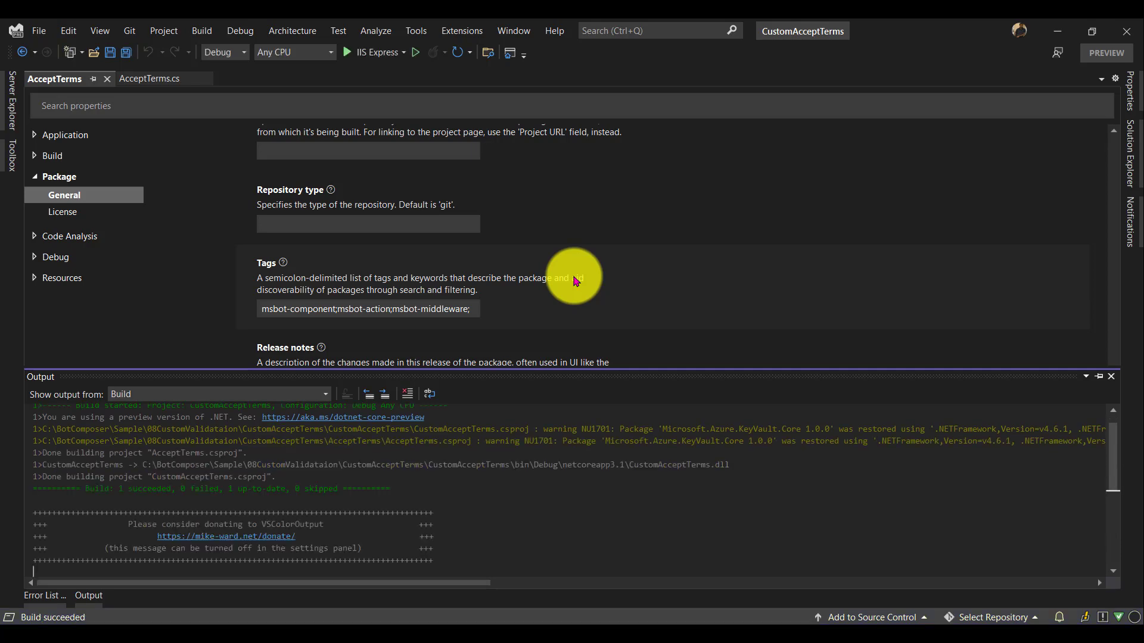
# - Confirm AcceptTerms.1.4.2.1.nupkg is in bin\Debug, then go to the Command Prompt there
pyautogui.click(537, 620)
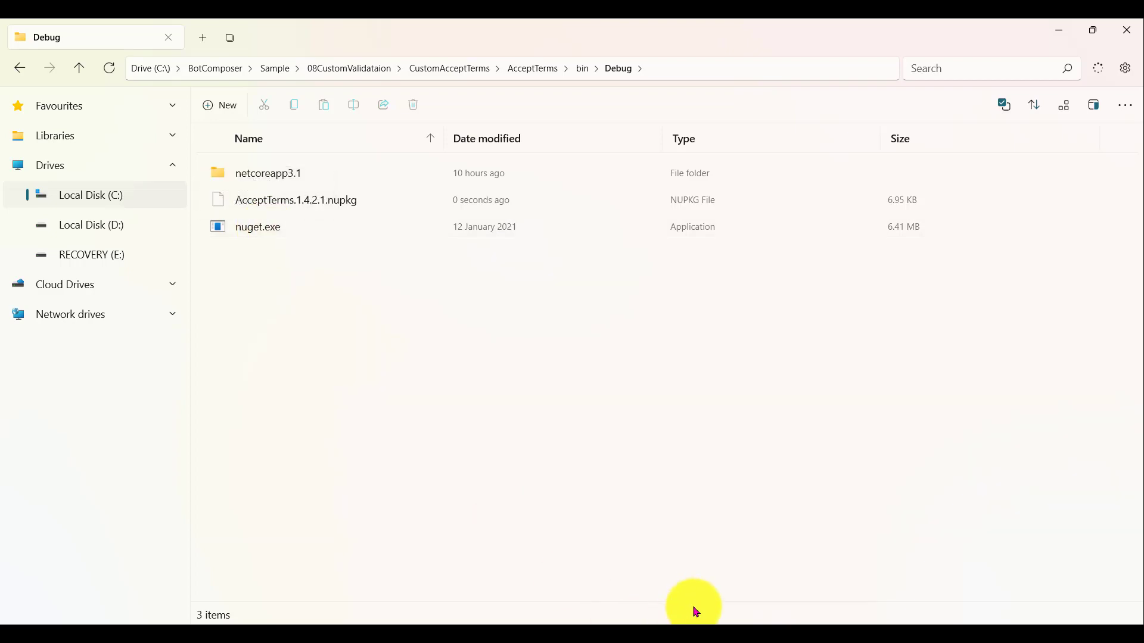
pyautogui.click(660, 621)
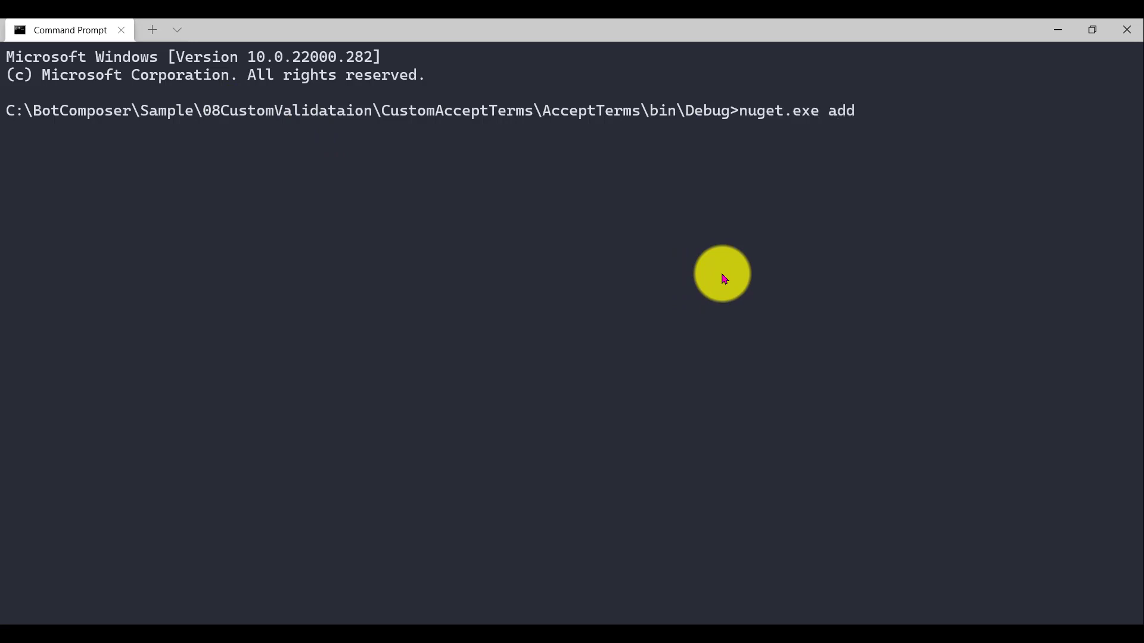
# - Run nuget.exe add AcceptTerms.1.4.2.1.nupkg -Source c:\temp to publish the package locally
pyautogui.press('Tab')
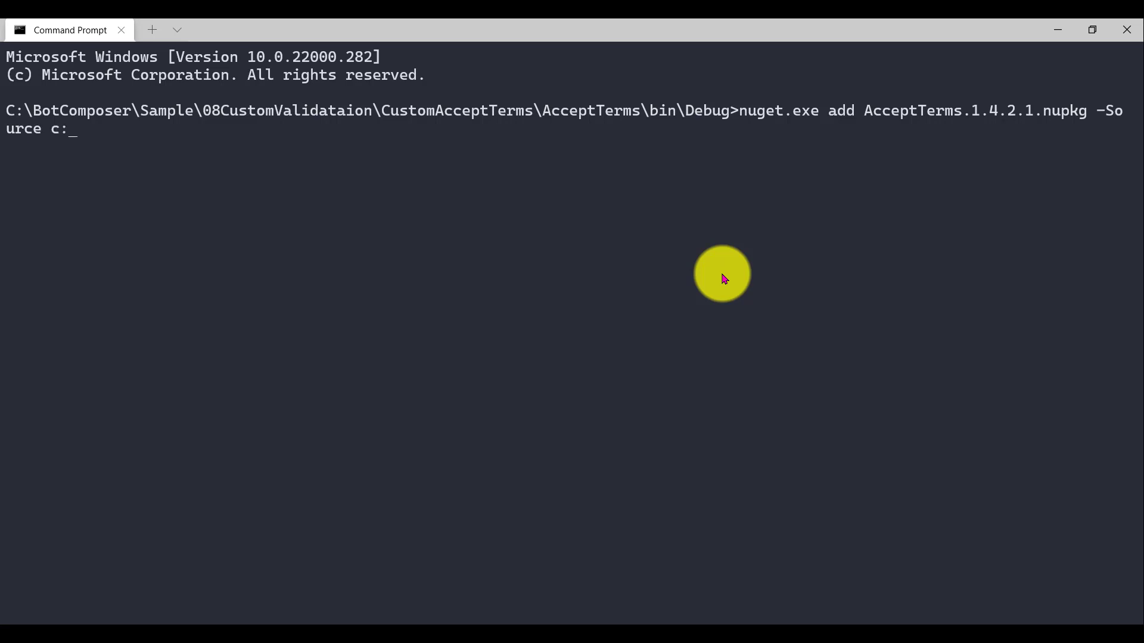
pyautogui.press('Return')
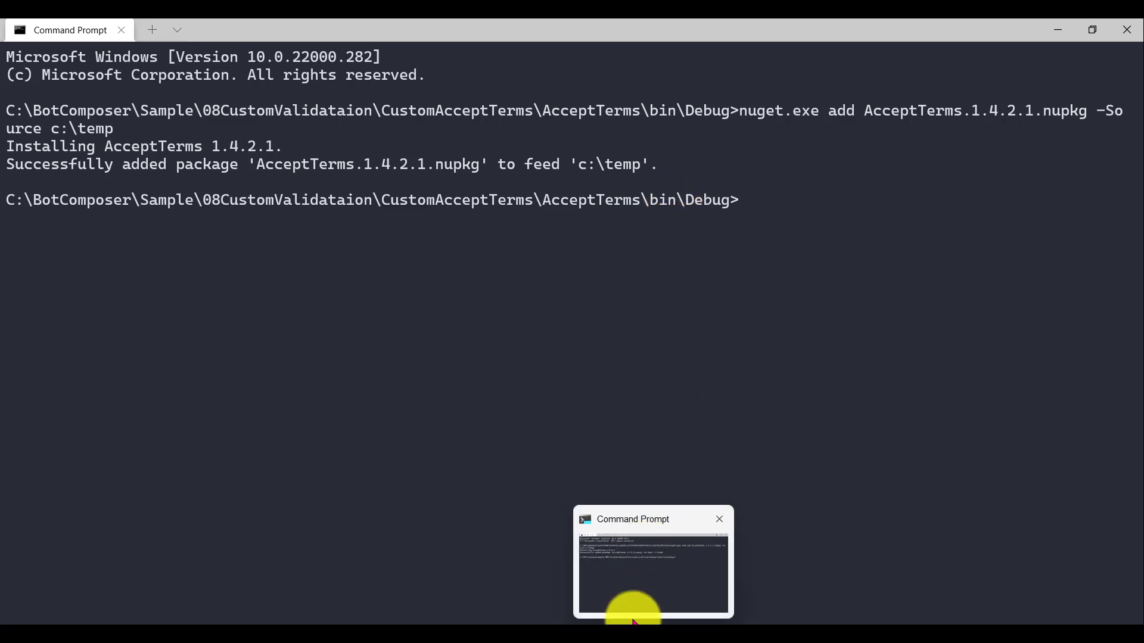
pyautogui.click(622, 624)
# - Open the package manager's feed settings, dismissing the Get started guidance
pyautogui.click(20, 42)
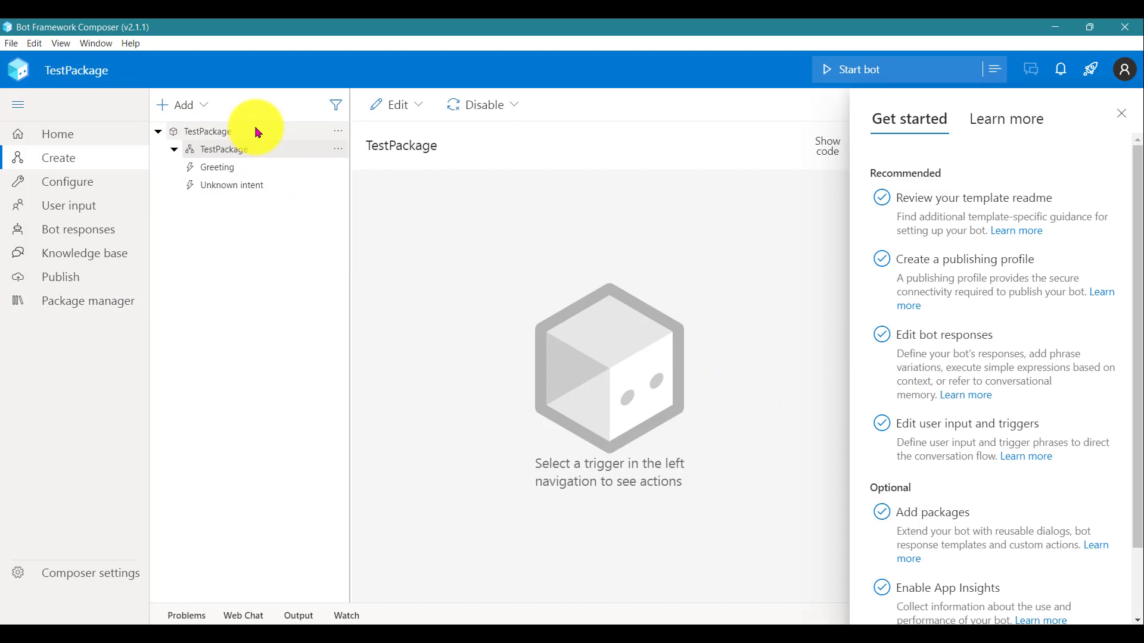
pyautogui.click(107, 300)
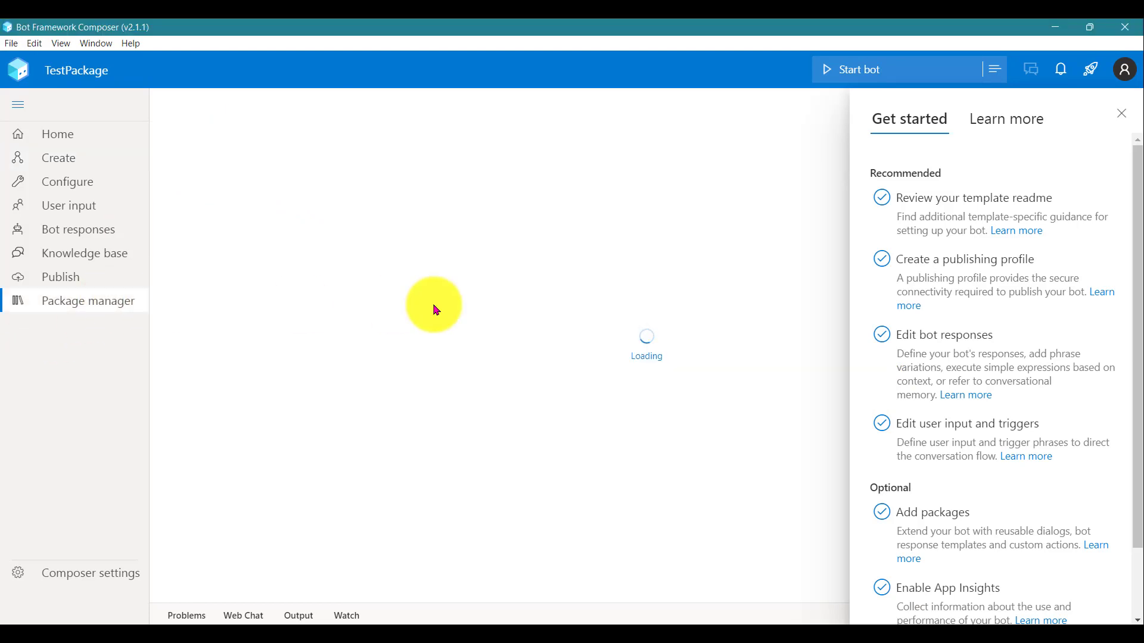
pyautogui.click(1122, 114)
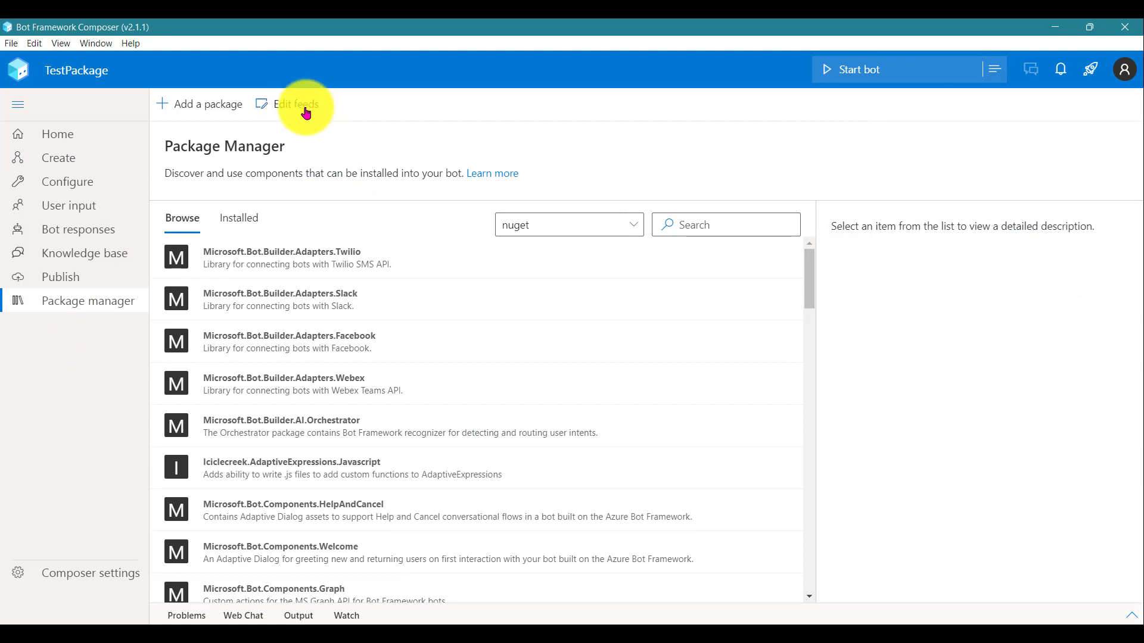
pyautogui.click(307, 114)
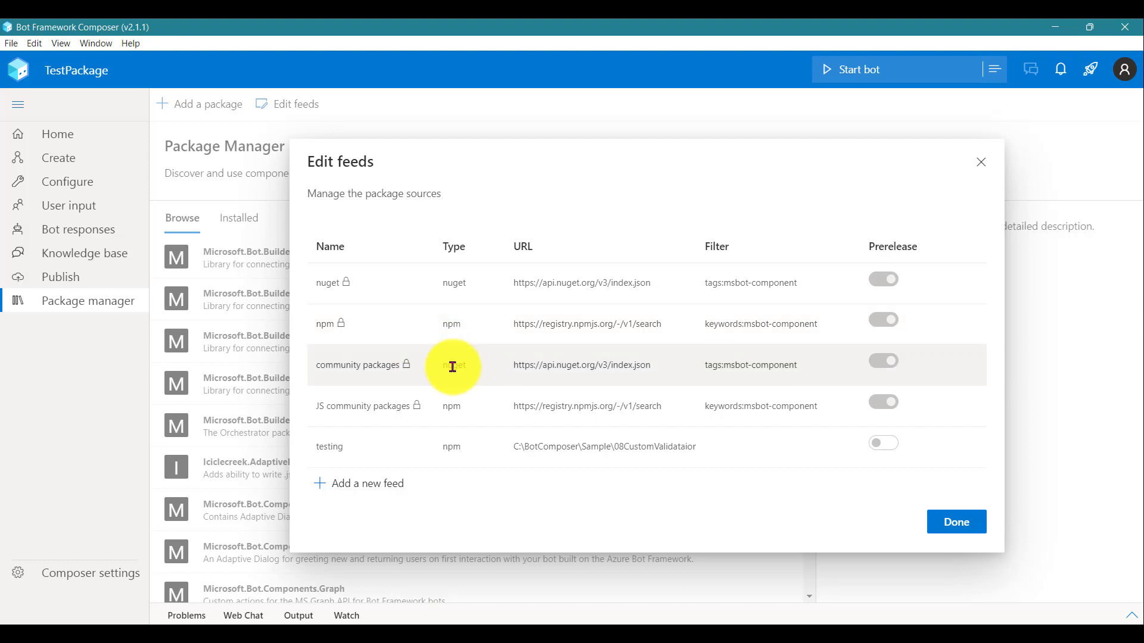
# - Add a NuGet feed named TestPackage pointing to c:\temp and save it
pyautogui.click(388, 487)
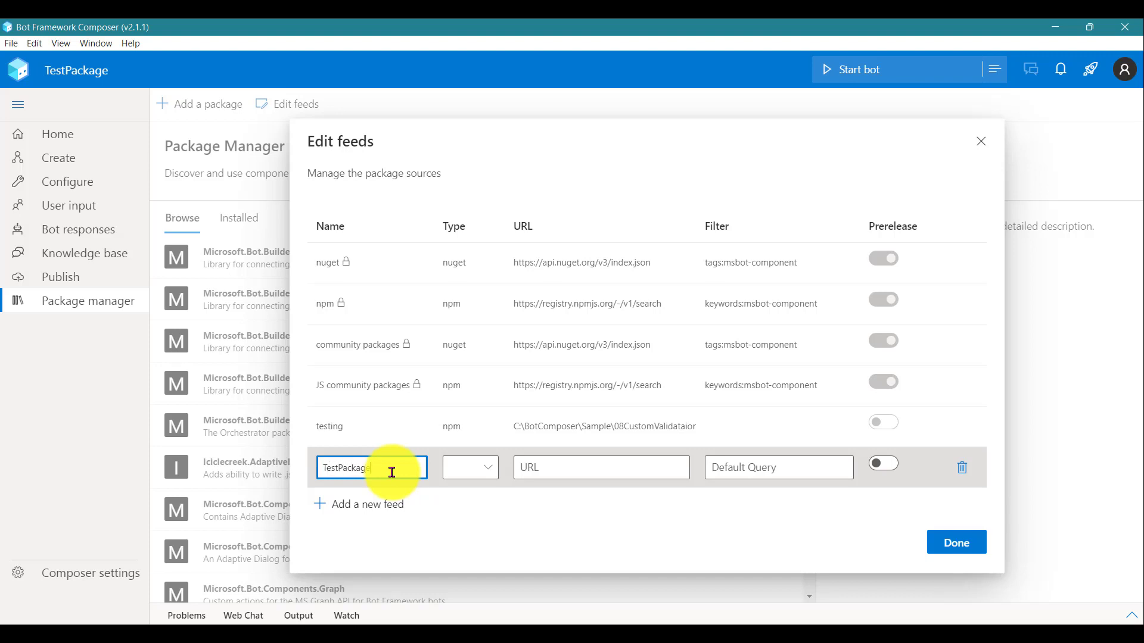
pyautogui.click(495, 470)
pyautogui.click(473, 521)
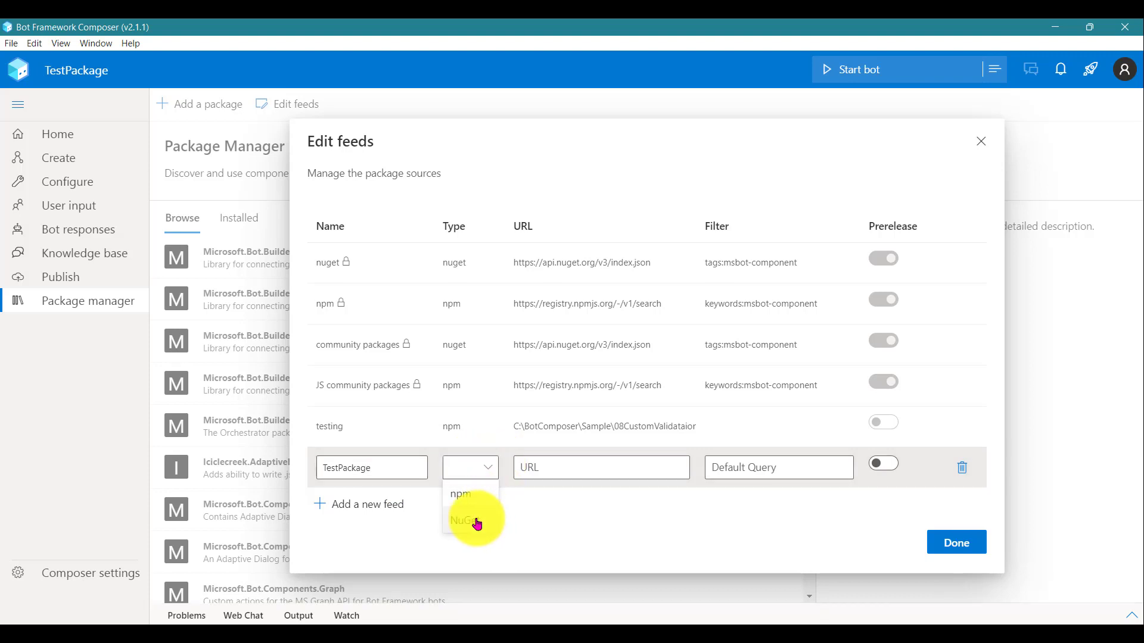
pyautogui.click(566, 469)
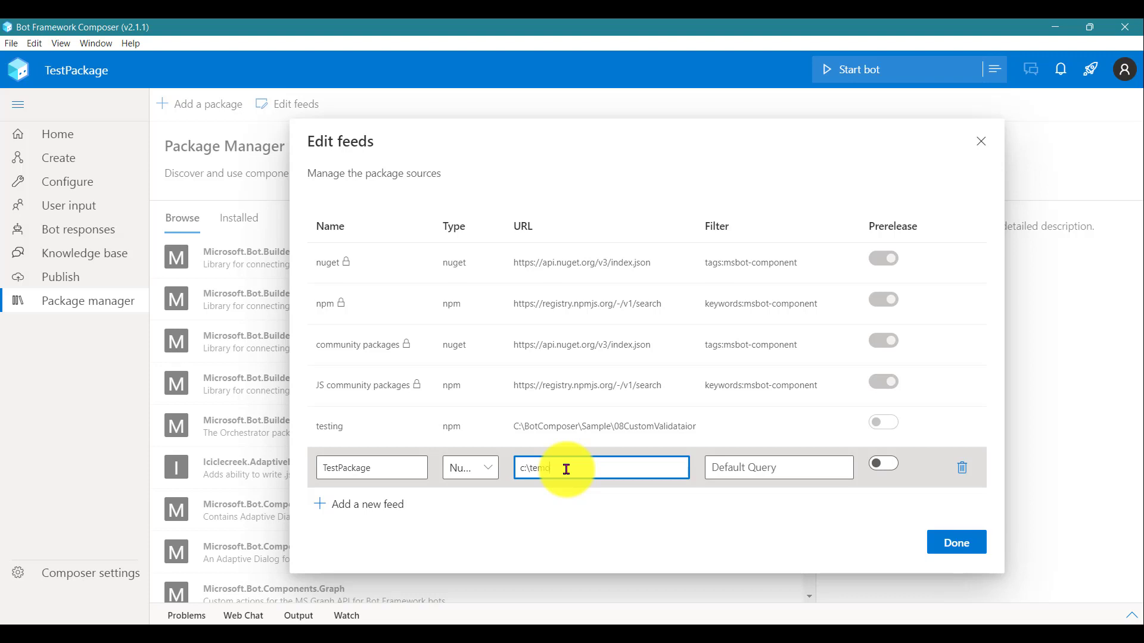
pyautogui.write('c:\temp')
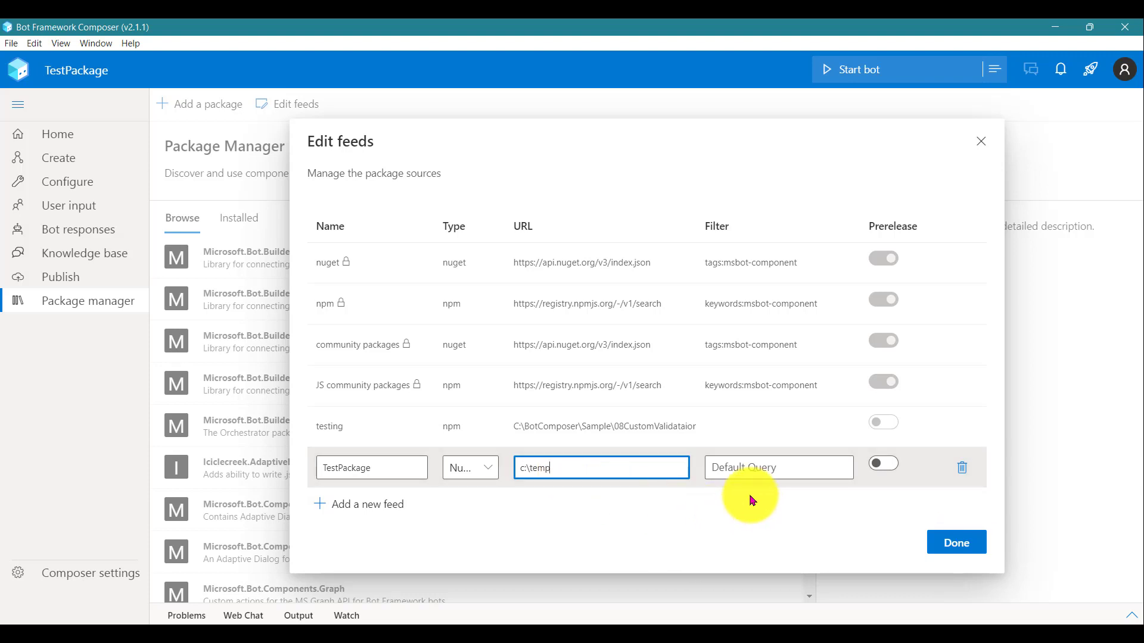
pyautogui.click(752, 471)
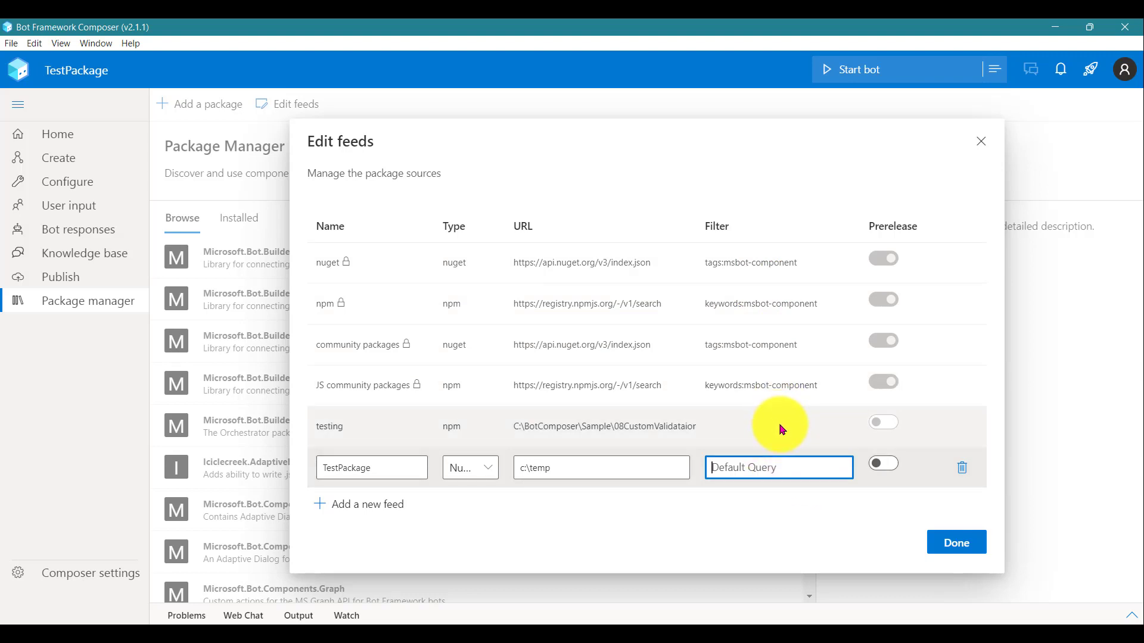
pyautogui.click(951, 542)
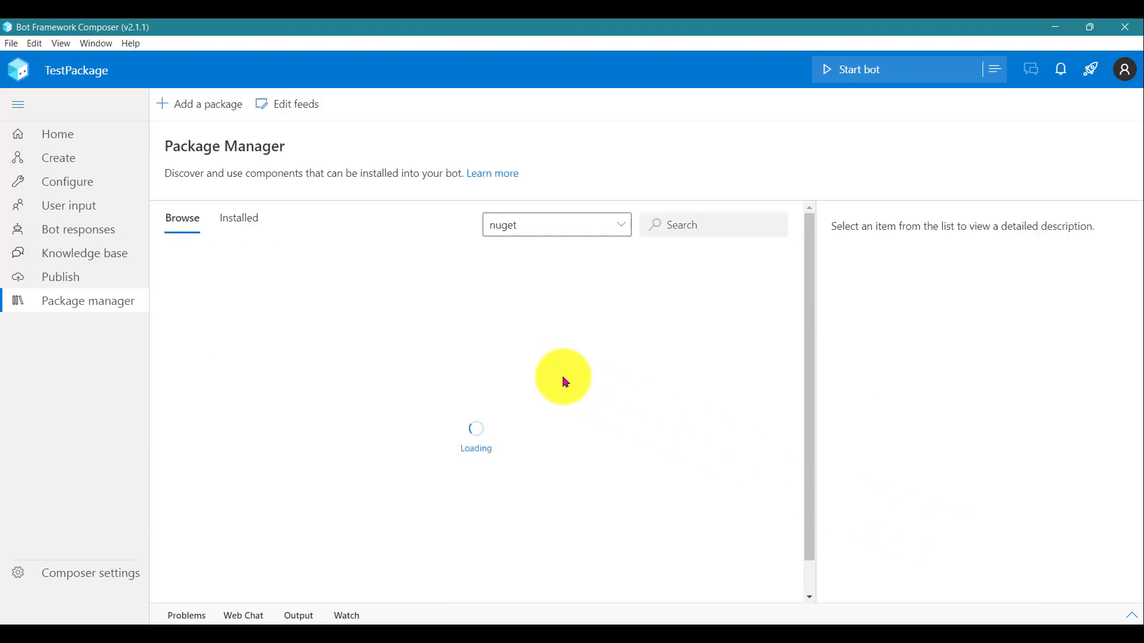
# - Browse the TestPackage feed and view the AcceptTerms package details, version 1.4.2.1
pyautogui.click(630, 228)
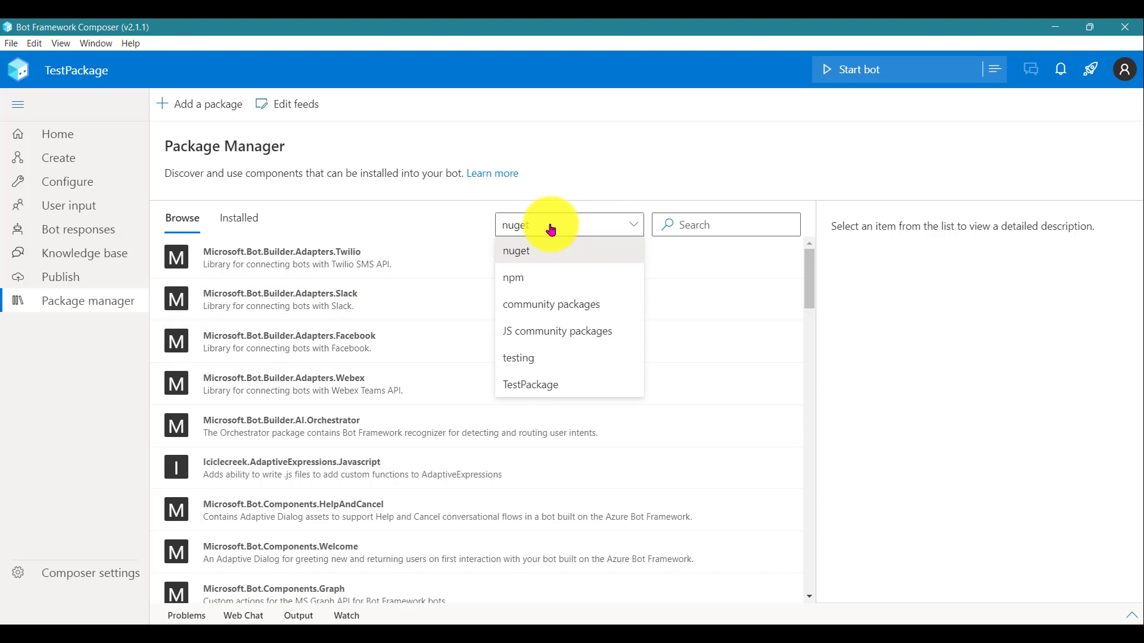
pyautogui.click(526, 386)
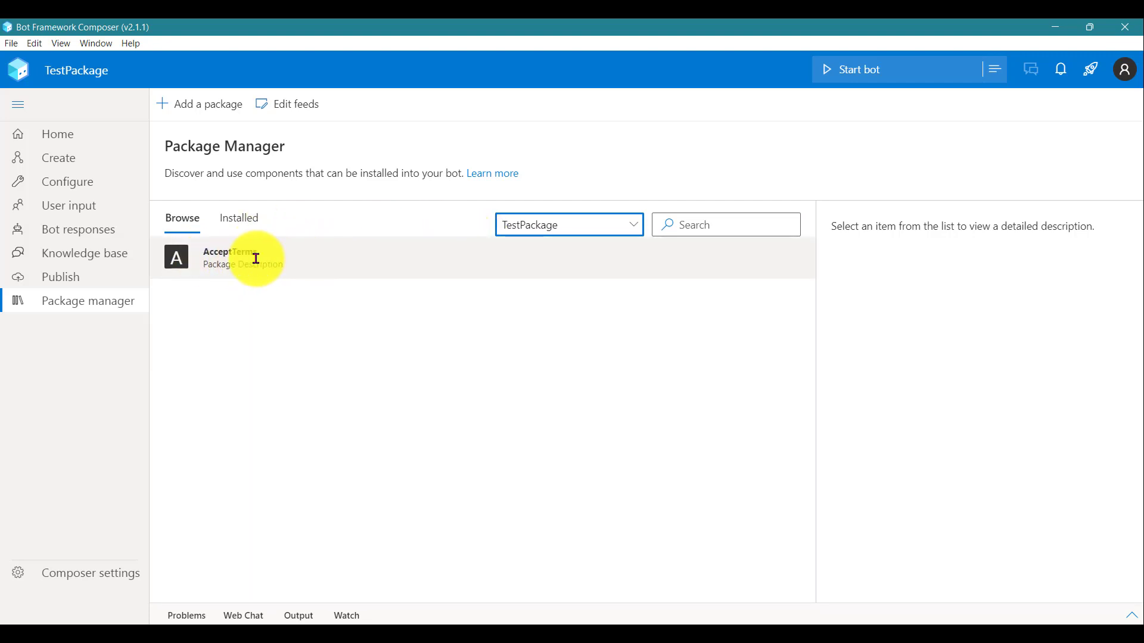
pyautogui.click(309, 270)
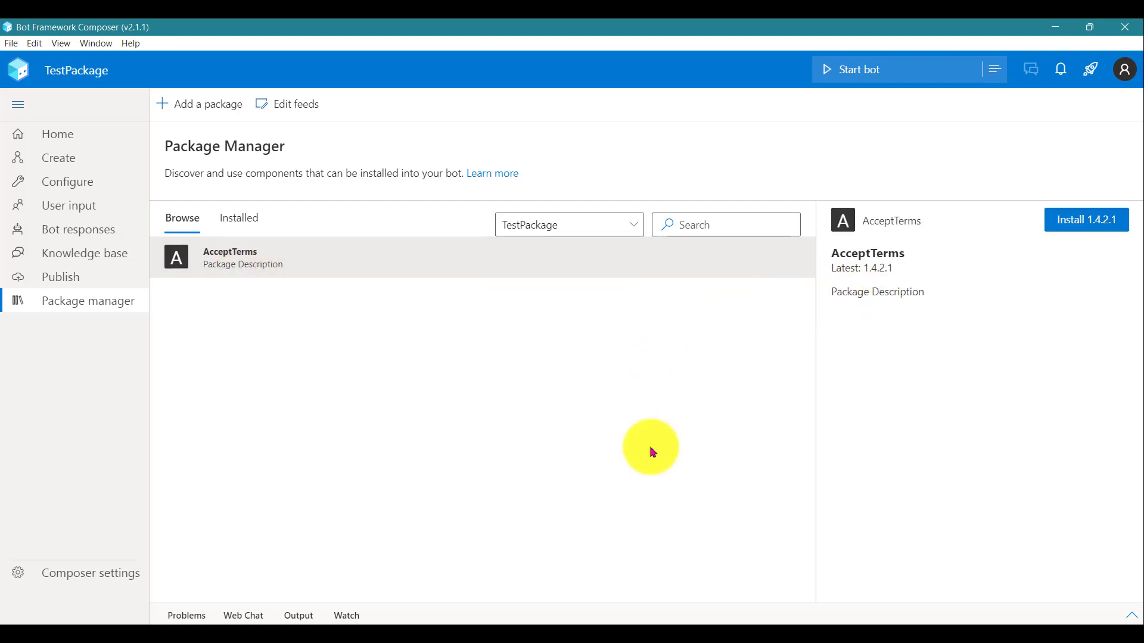
pyautogui.click(589, 623)
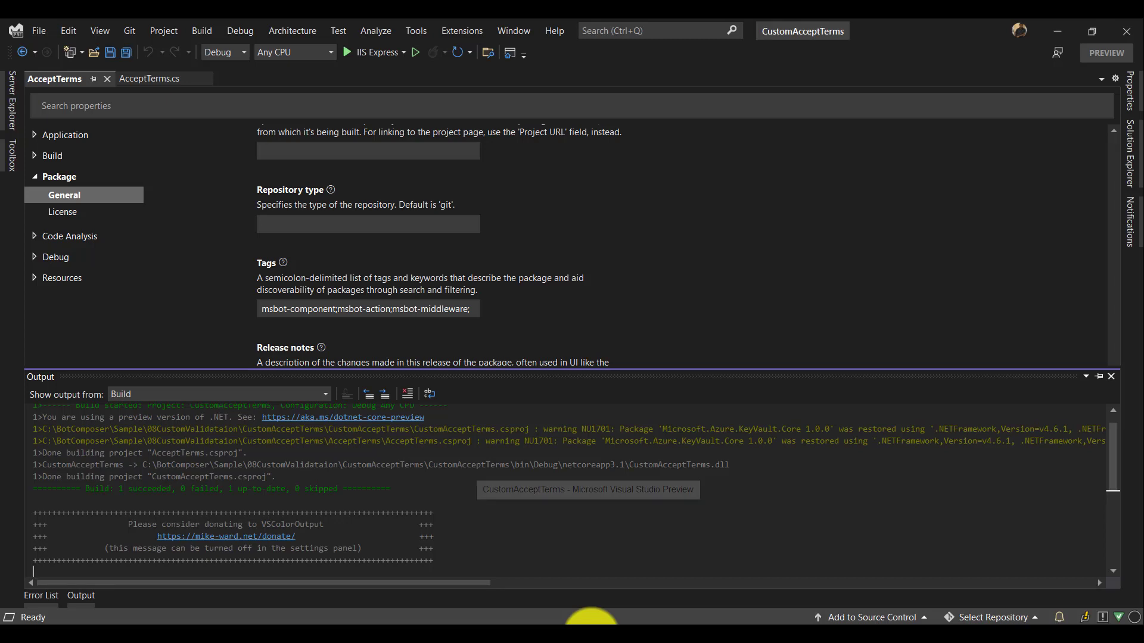
# - Scroll through the AcceptTerms Package > General settings, then return to Composer's package list
pyautogui.scroll(8, 611, 306)
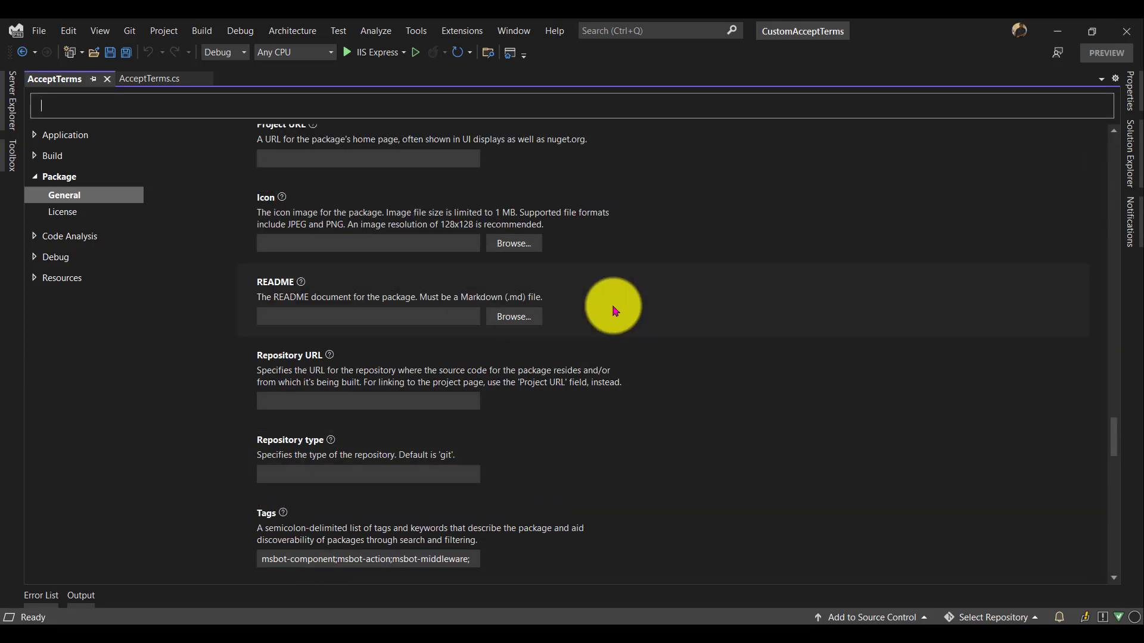
pyautogui.scroll(1, 400, 237)
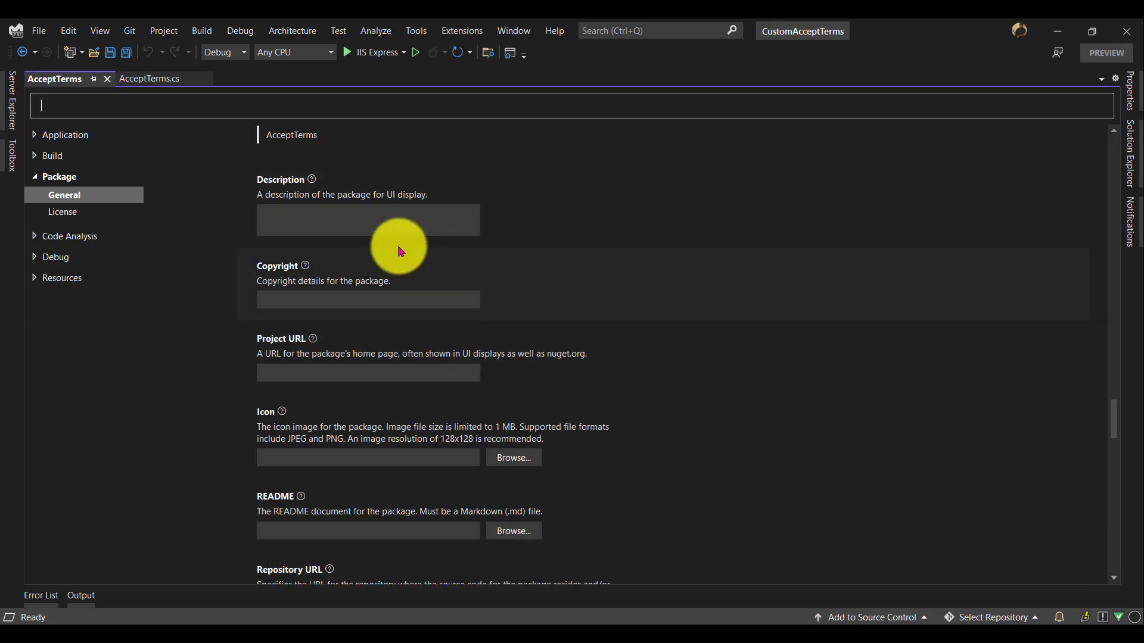
pyautogui.scroll(3, 378, 243)
pyautogui.scroll(-1, 506, 281)
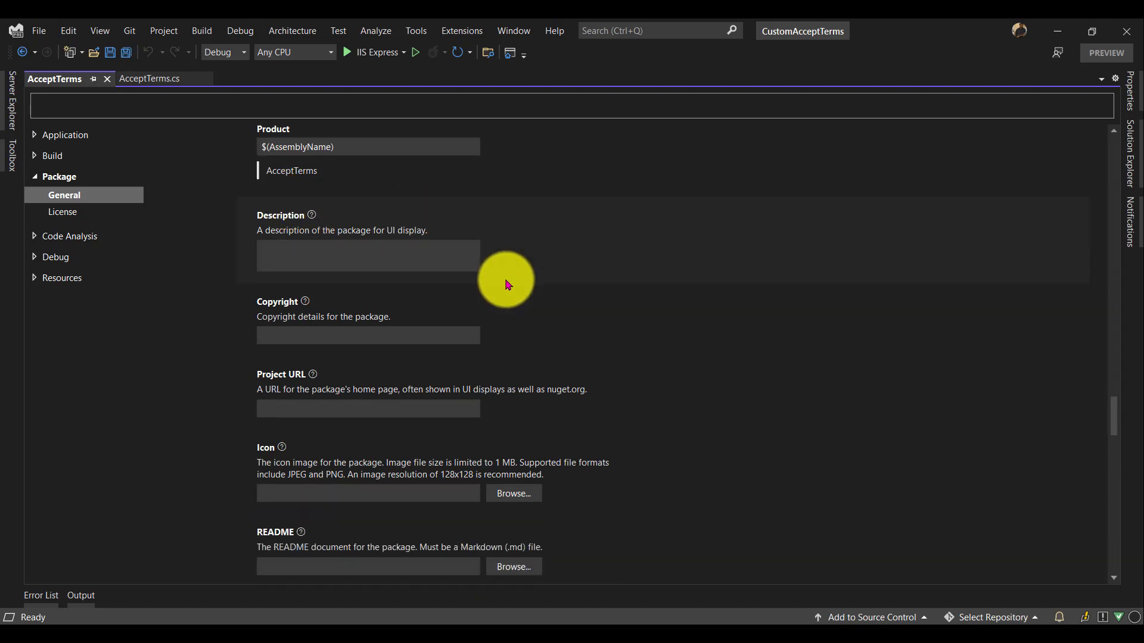
pyautogui.scroll(-1, 415, 323)
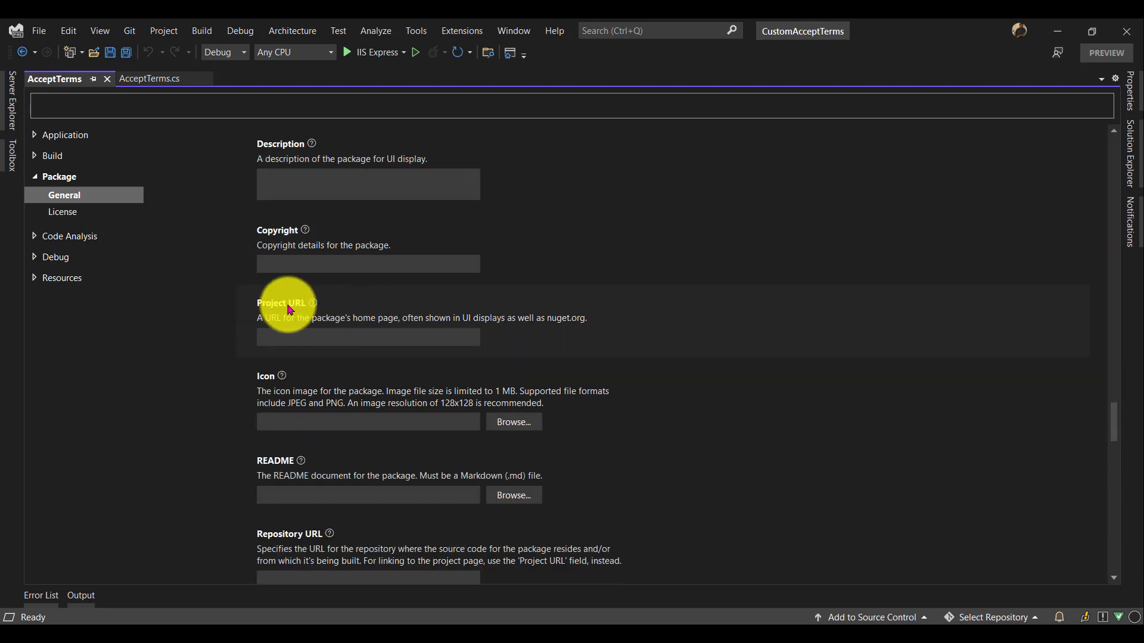
pyautogui.scroll(-1, 407, 328)
pyautogui.scroll(-1, 408, 328)
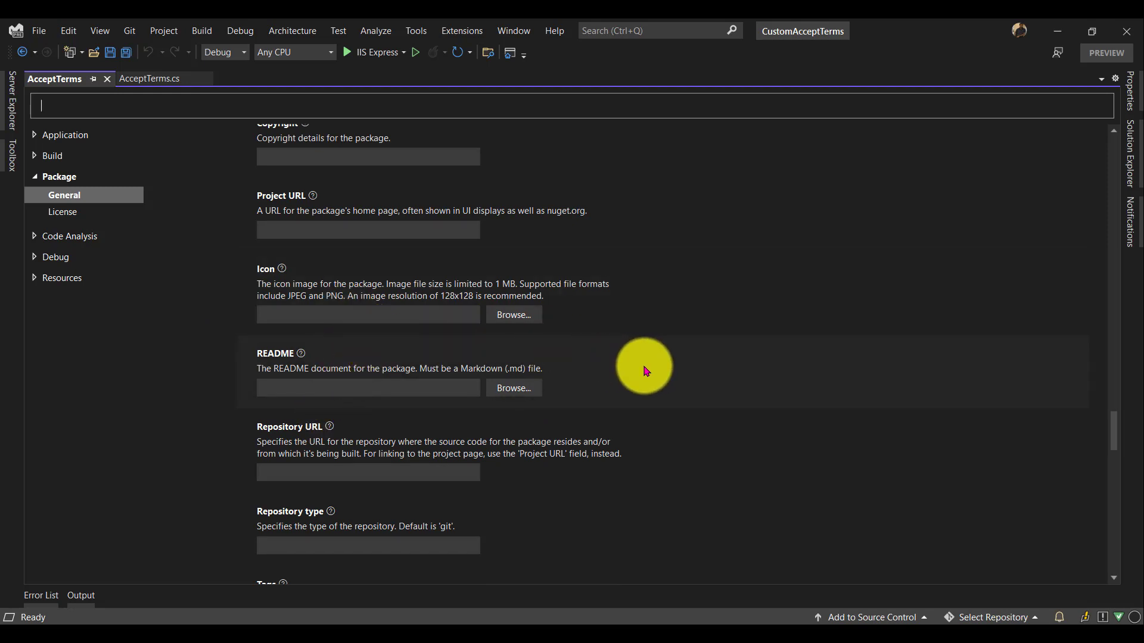
pyautogui.click(620, 621)
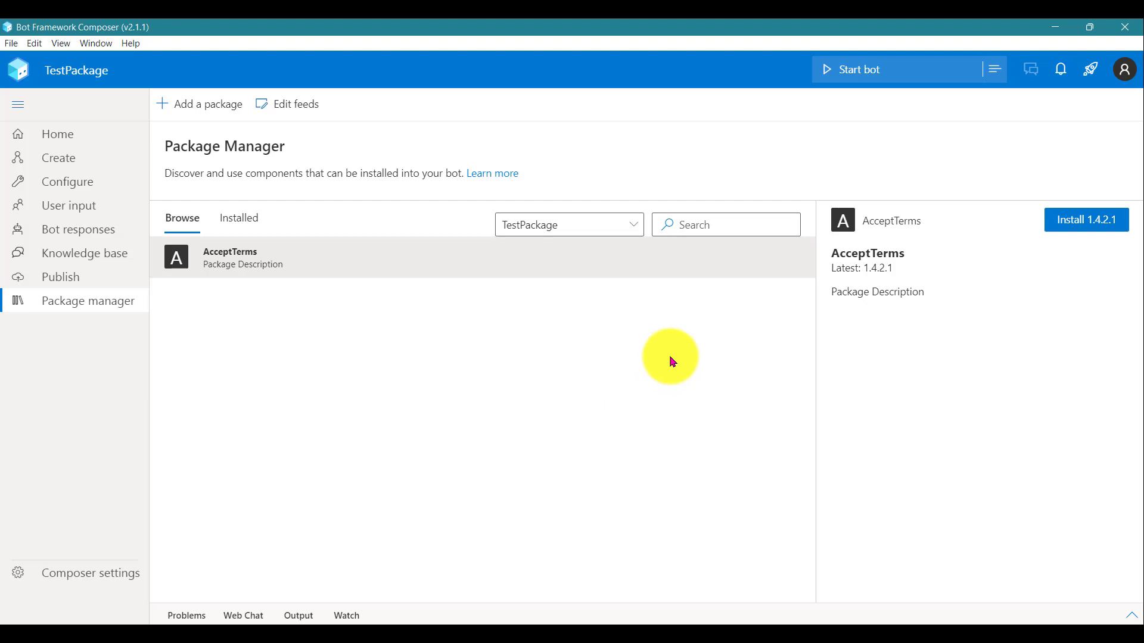
# - Install AcceptTerms 1.4.2.1 into the TestPackage bot and return to the dialog design view
pyautogui.click(1085, 223)
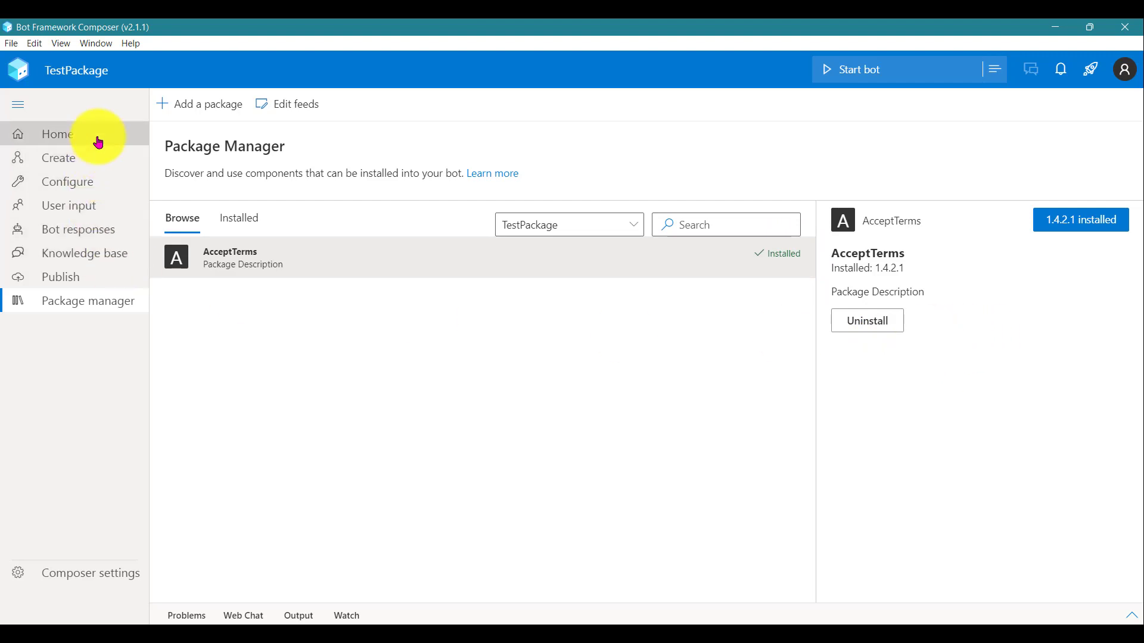
pyautogui.click(91, 161)
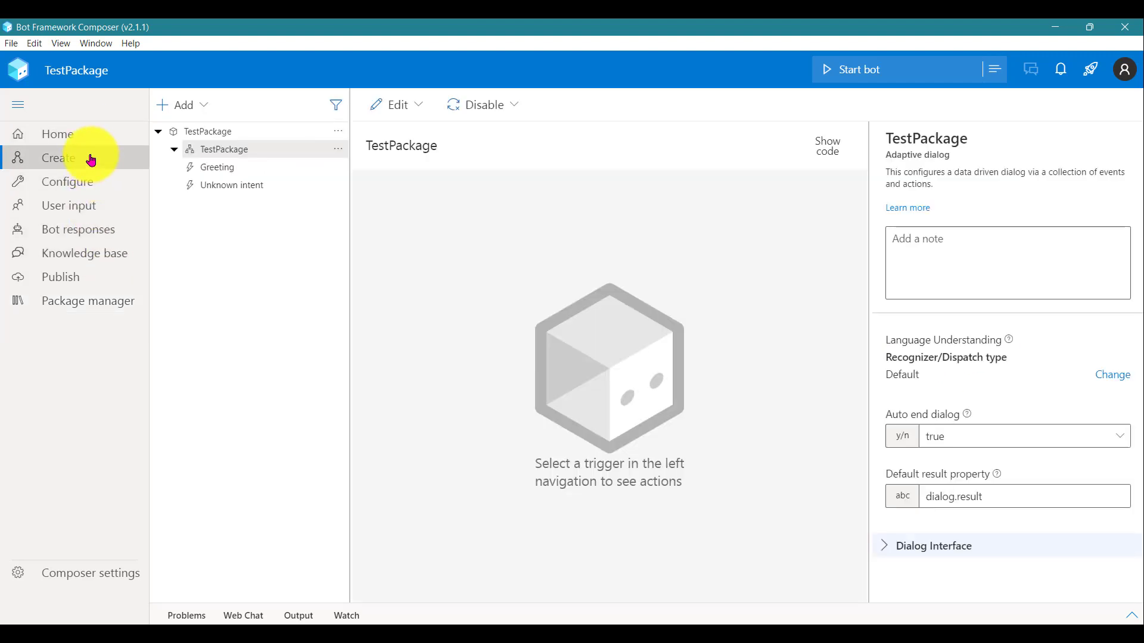
# - Insert a Custom Actions AcceptTermsDialog step after the if/else branch in the Greeting flow
pyautogui.click(192, 178)
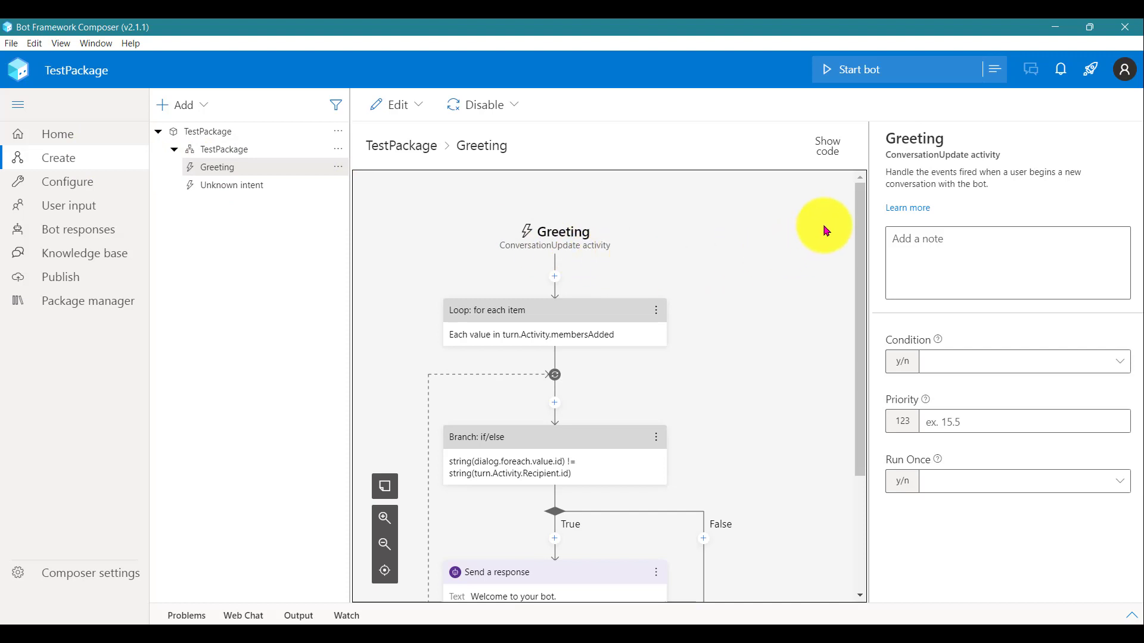
pyautogui.moveTo(858, 197); pyautogui.dragTo(850, 363)
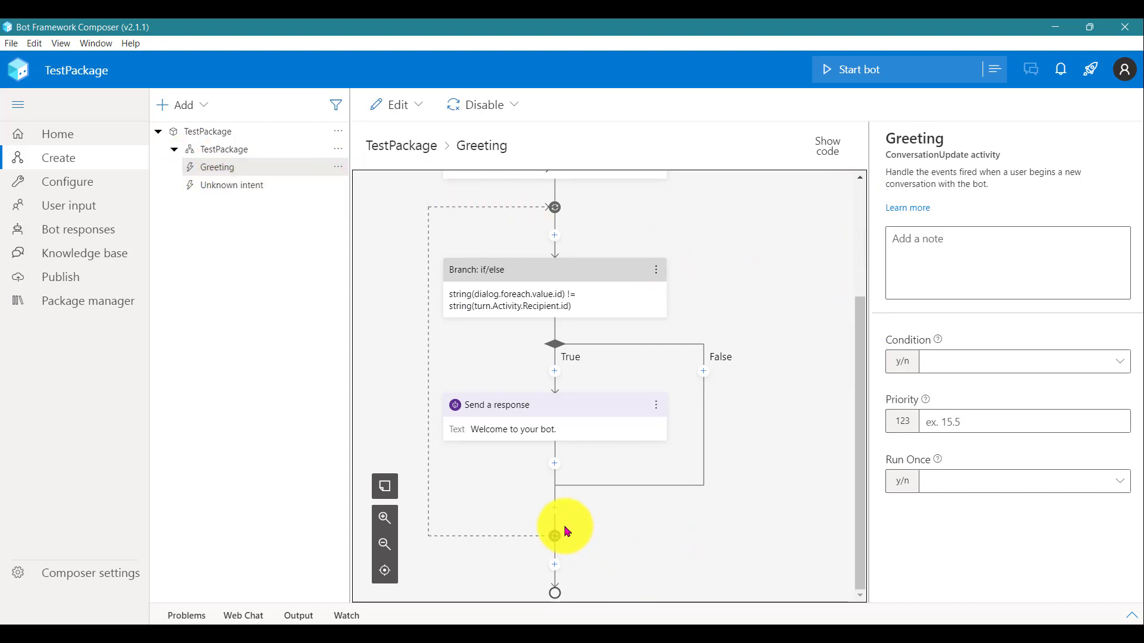
pyautogui.click(555, 510)
pyautogui.moveTo(577, 491)
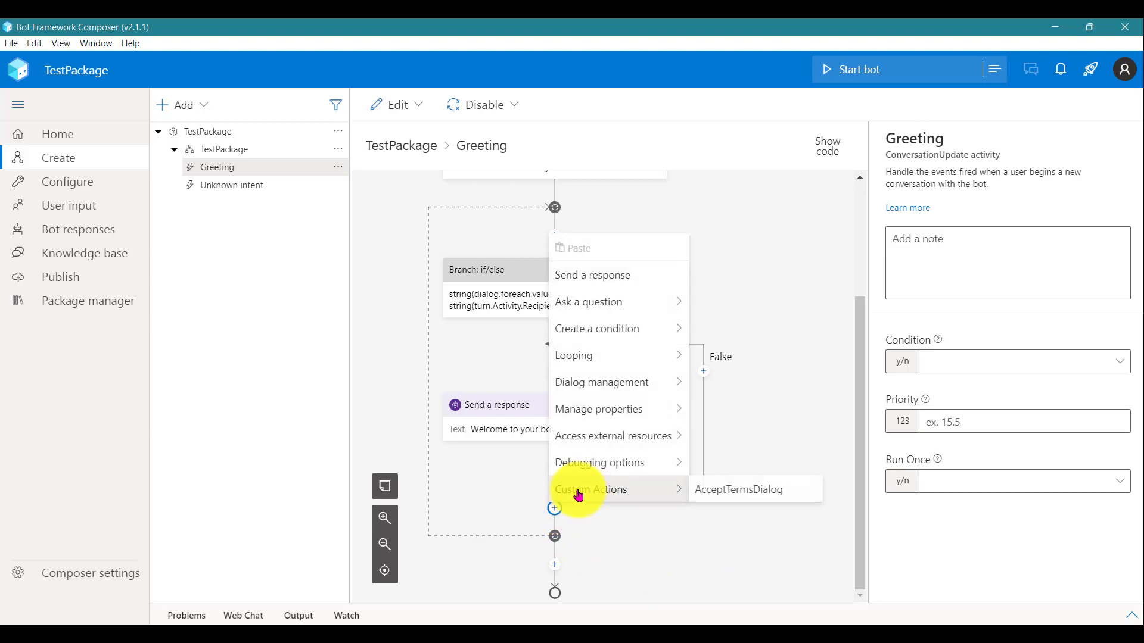
pyautogui.click(754, 497)
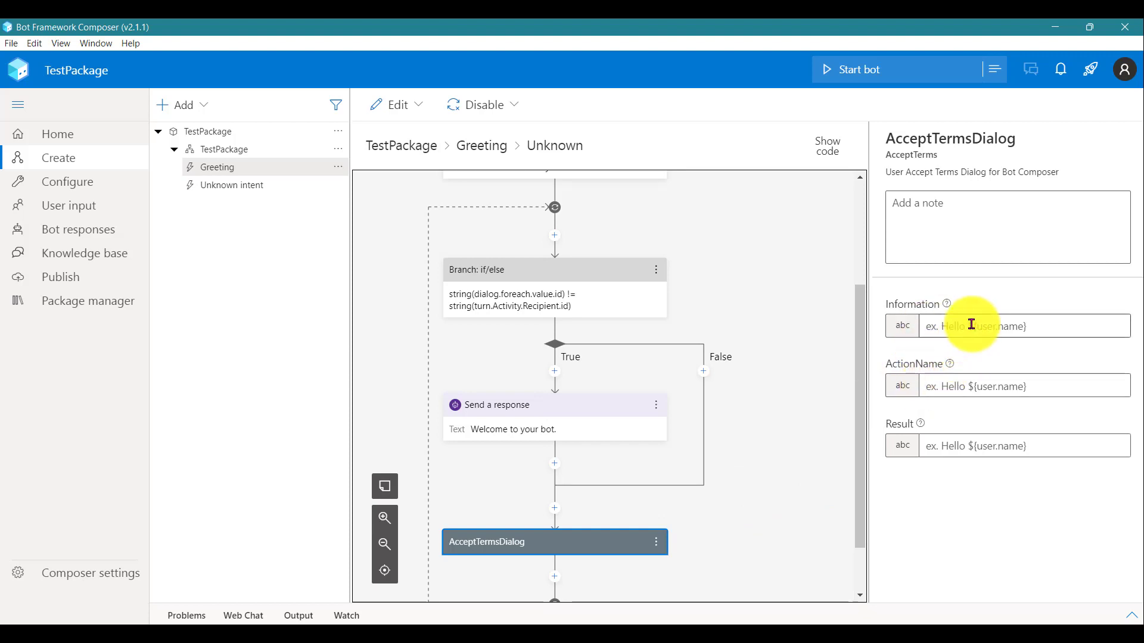
# - Set the step's Information to 'Package manager Sample', ActionName to 'Ok', Result to user.result
pyautogui.click(972, 324)
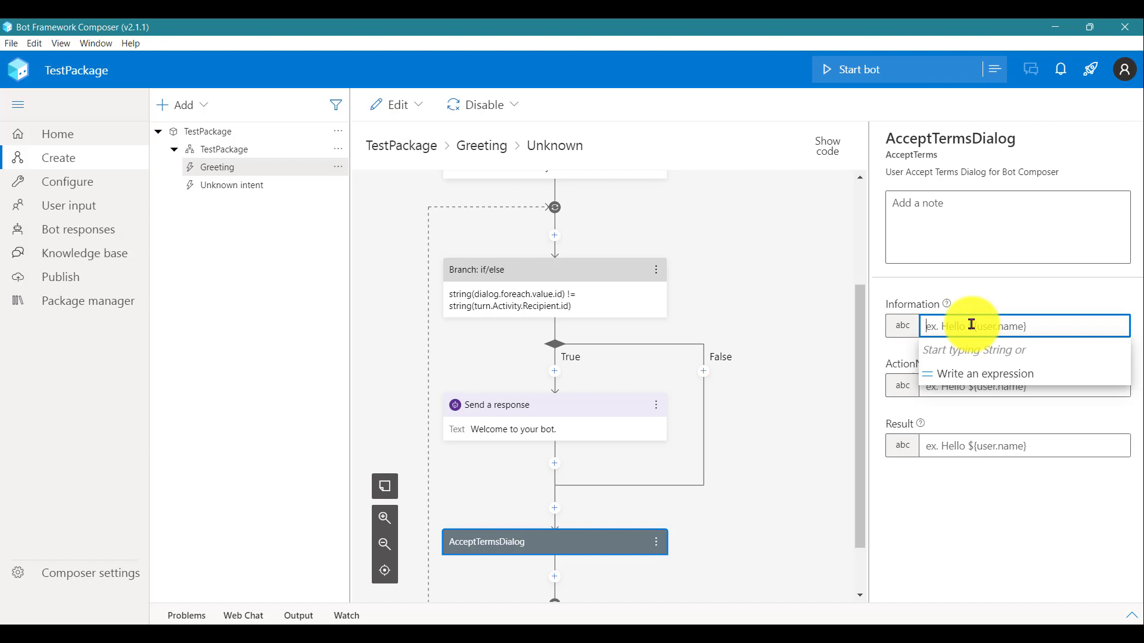
pyautogui.write('Package Manage')
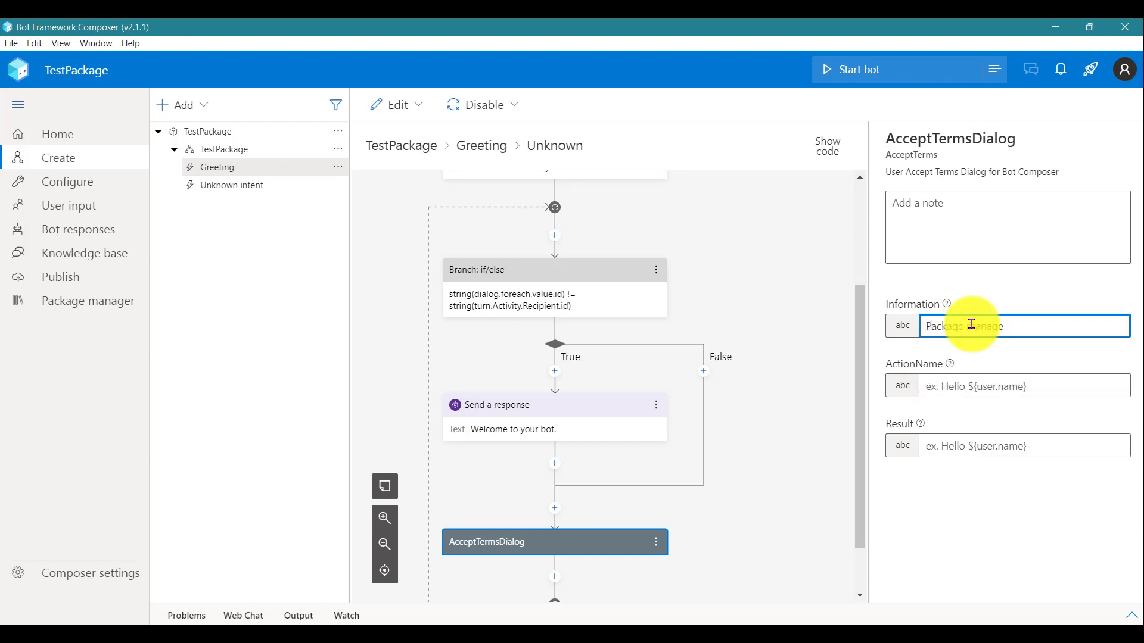
pyautogui.press('Tab')
pyautogui.press('Tab')
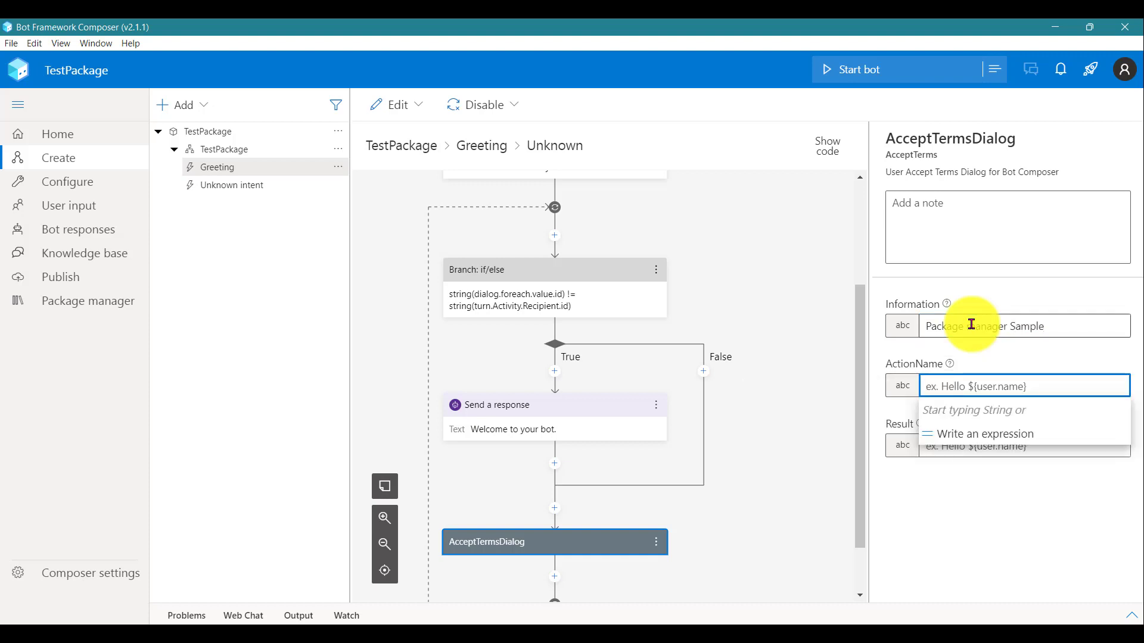
pyautogui.write('Ok')
pyautogui.press('Tab')
pyautogui.press('Tab')
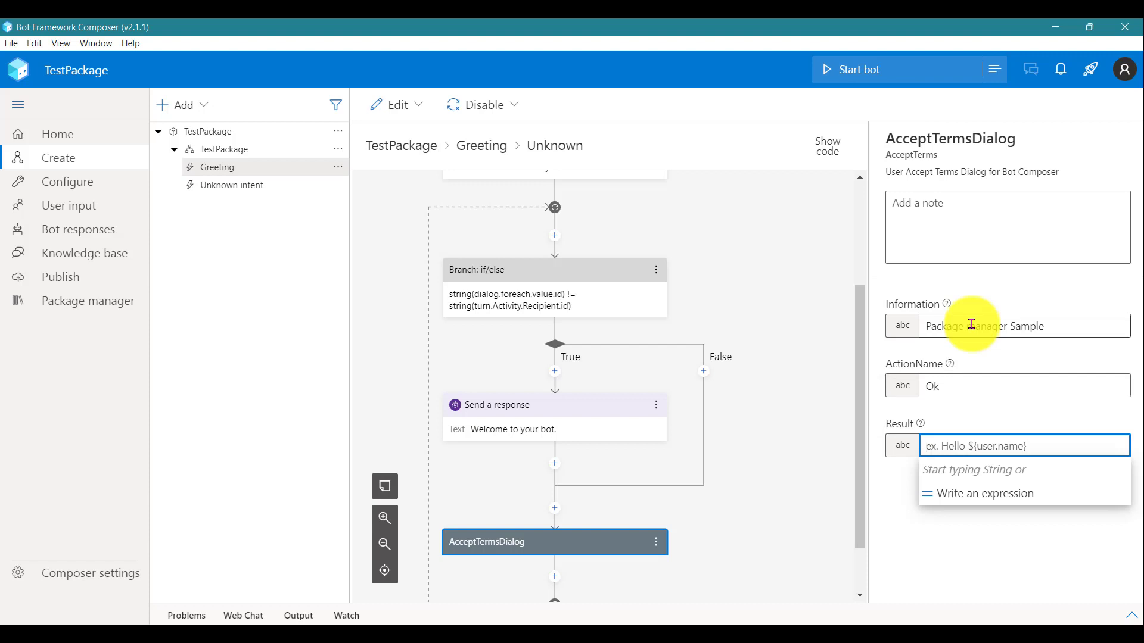
pyautogui.write('user.result')
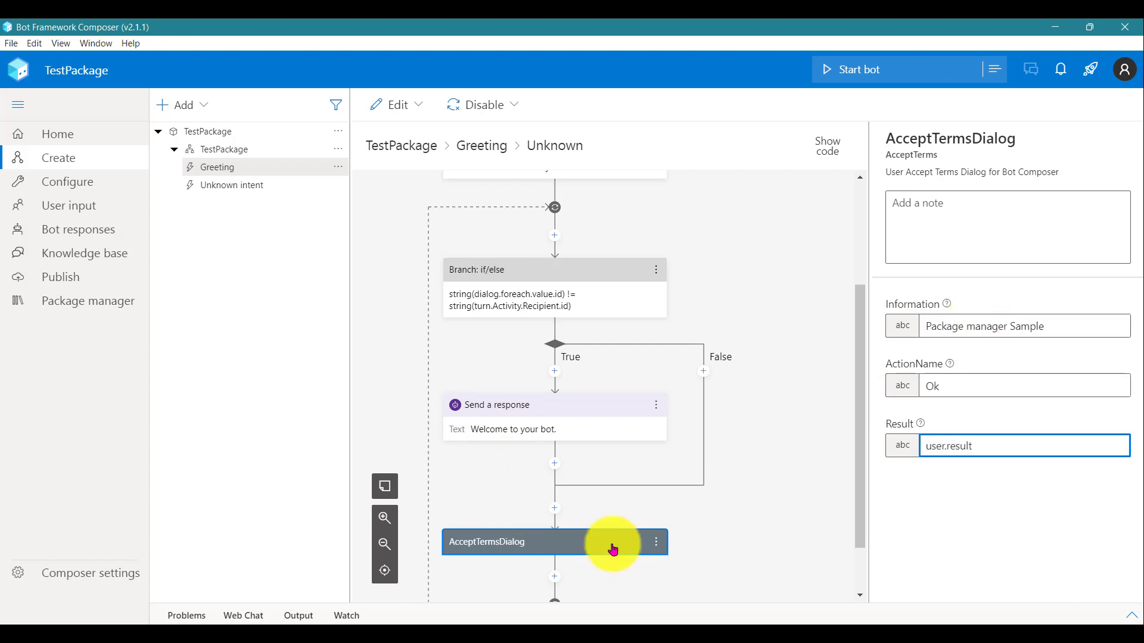
pyautogui.click(760, 531)
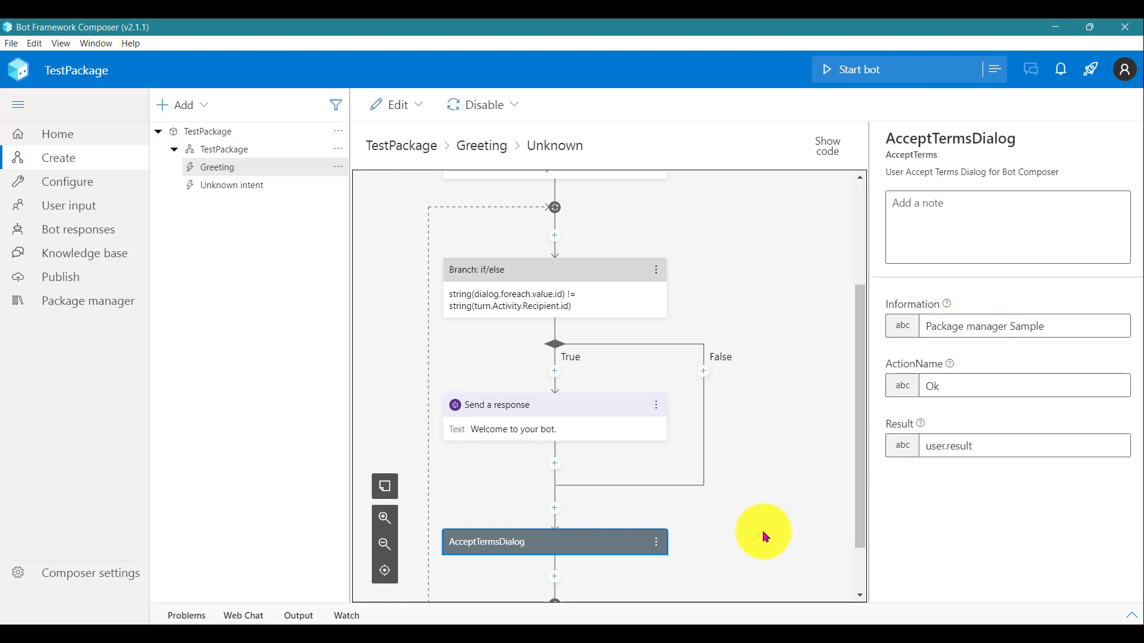
pyautogui.scroll(-1, 662, 489)
pyautogui.scroll(-3, 661, 489)
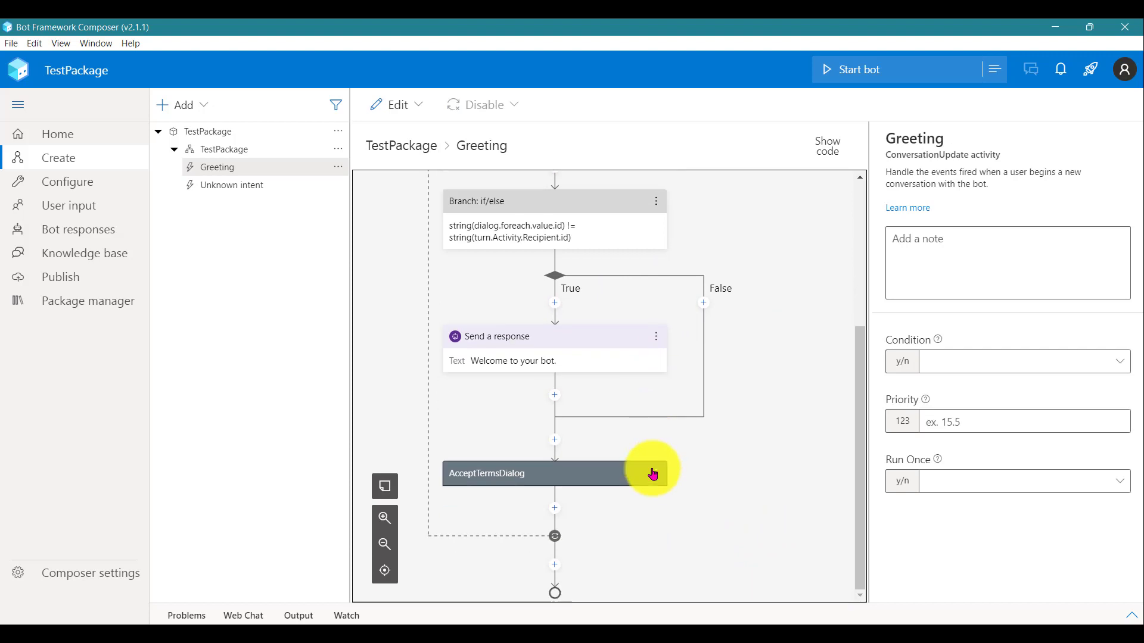
# - Add a Send a response step below AcceptTermsDialog with the text ${user.result}
pyautogui.click(555, 510)
pyautogui.click(601, 275)
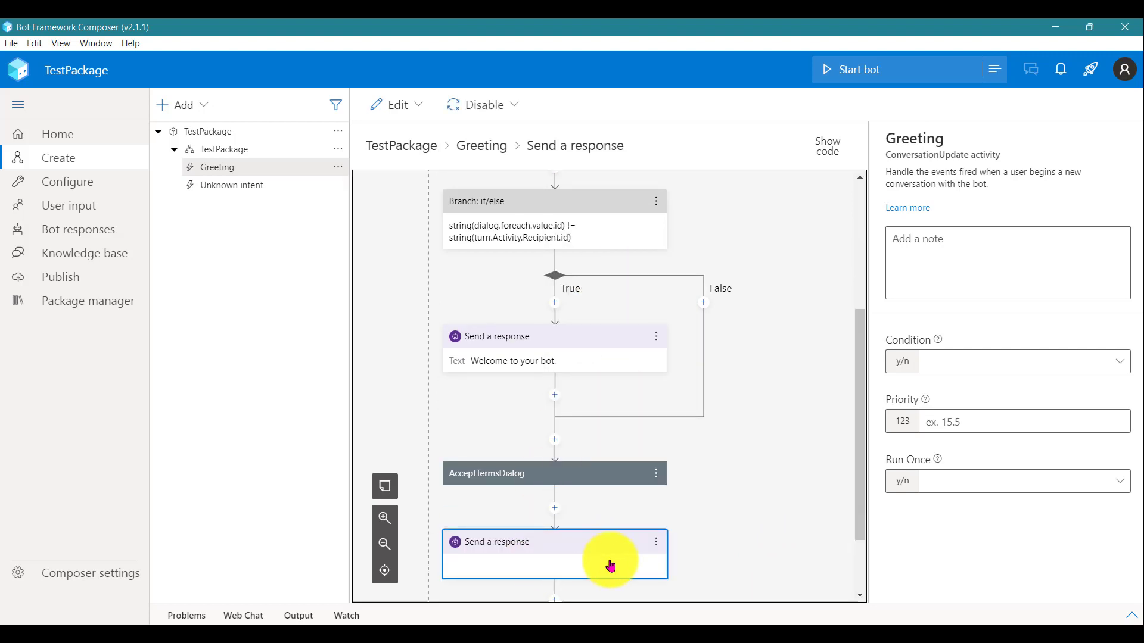
pyautogui.write('${us')
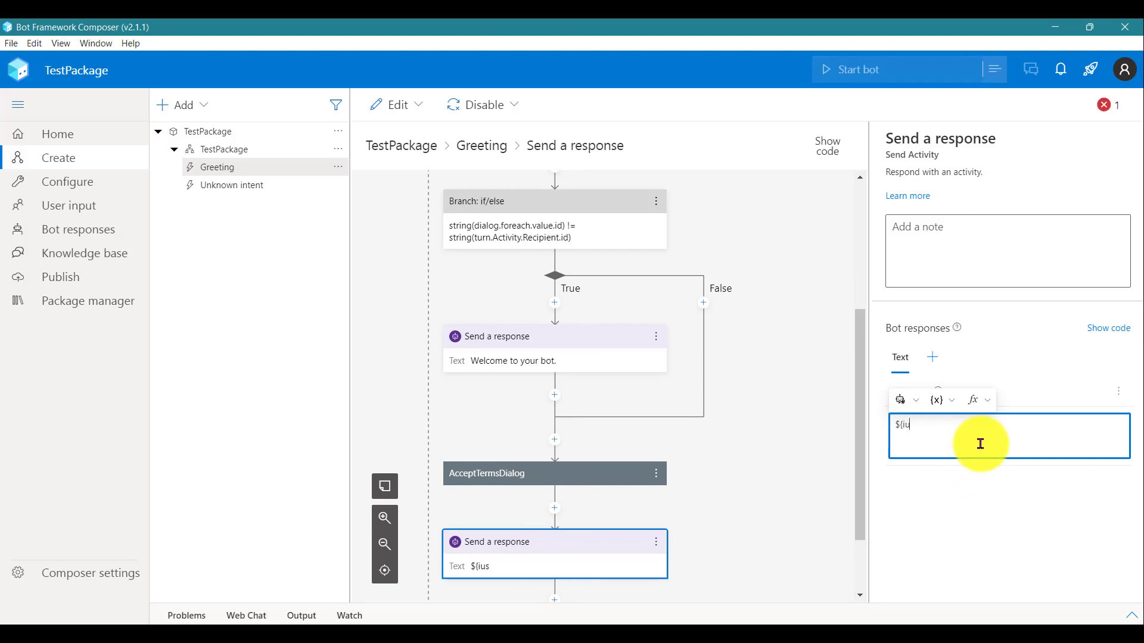
pyautogui.write('user.result}')
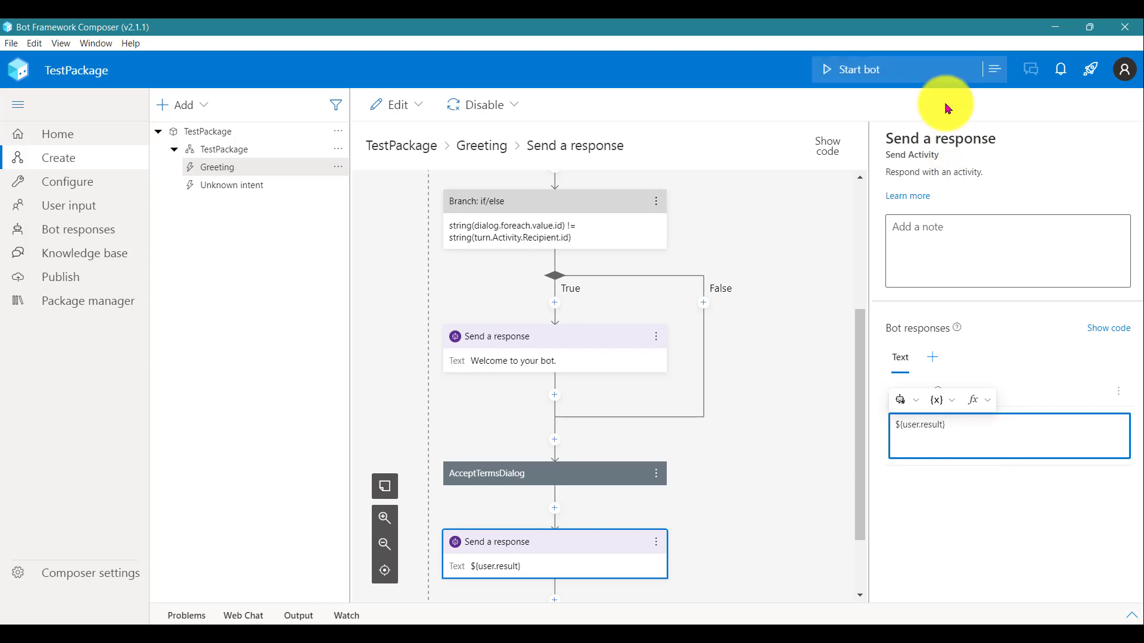
# - Start the TestPackage bot and open a Web Chat conversation with it
pyautogui.click(921, 69)
pyautogui.moveTo(991, 435)
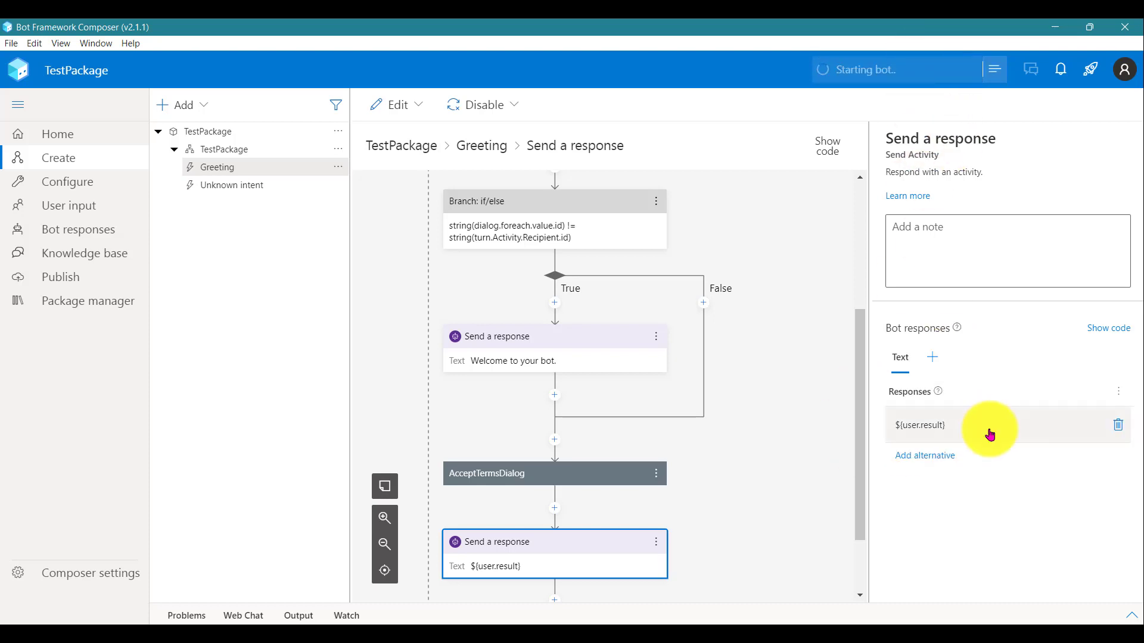
pyautogui.click(856, 212)
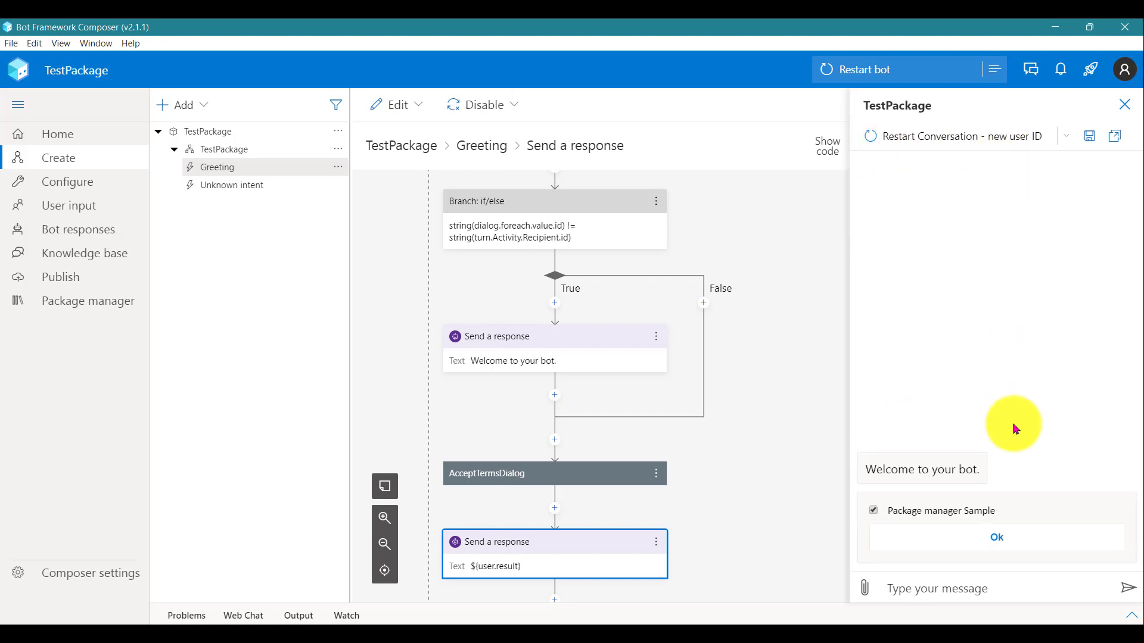
# - Tick Package manager Sample on the terms card, submit it, then restart with a new user ID
pyautogui.click(872, 512)
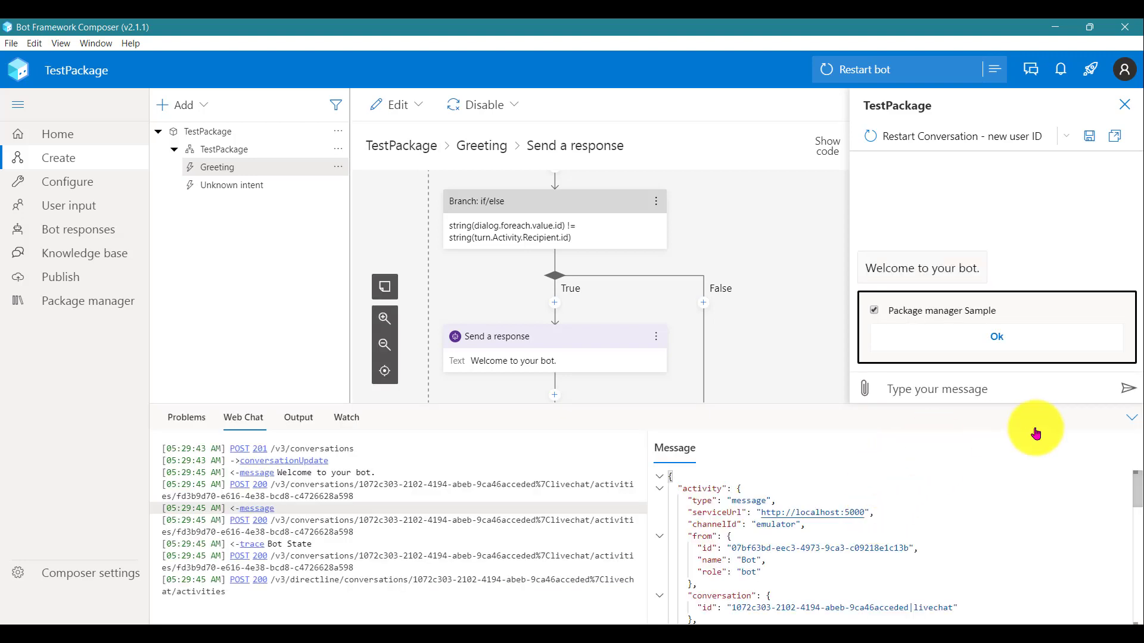
pyautogui.click(1132, 418)
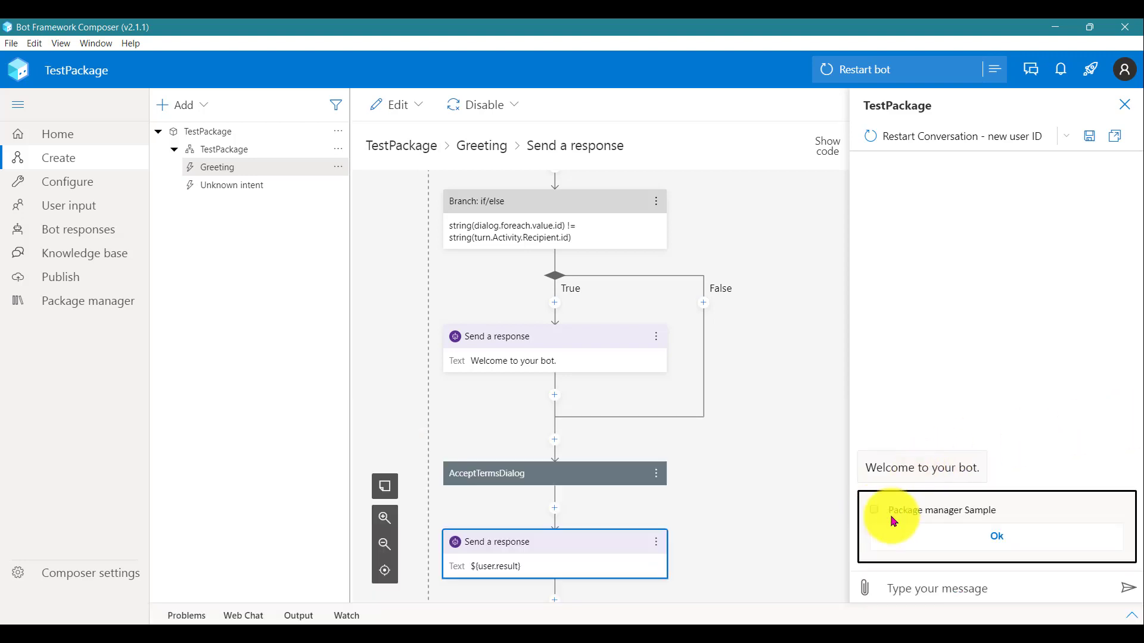
pyautogui.click(1013, 541)
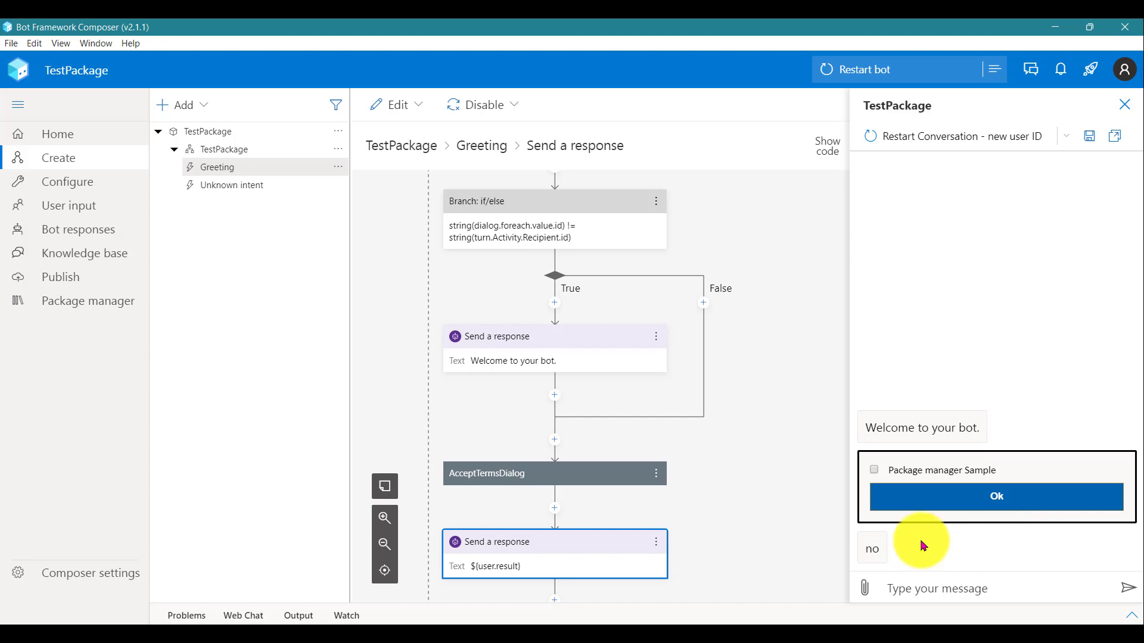
pyautogui.click(935, 142)
pyautogui.click(986, 530)
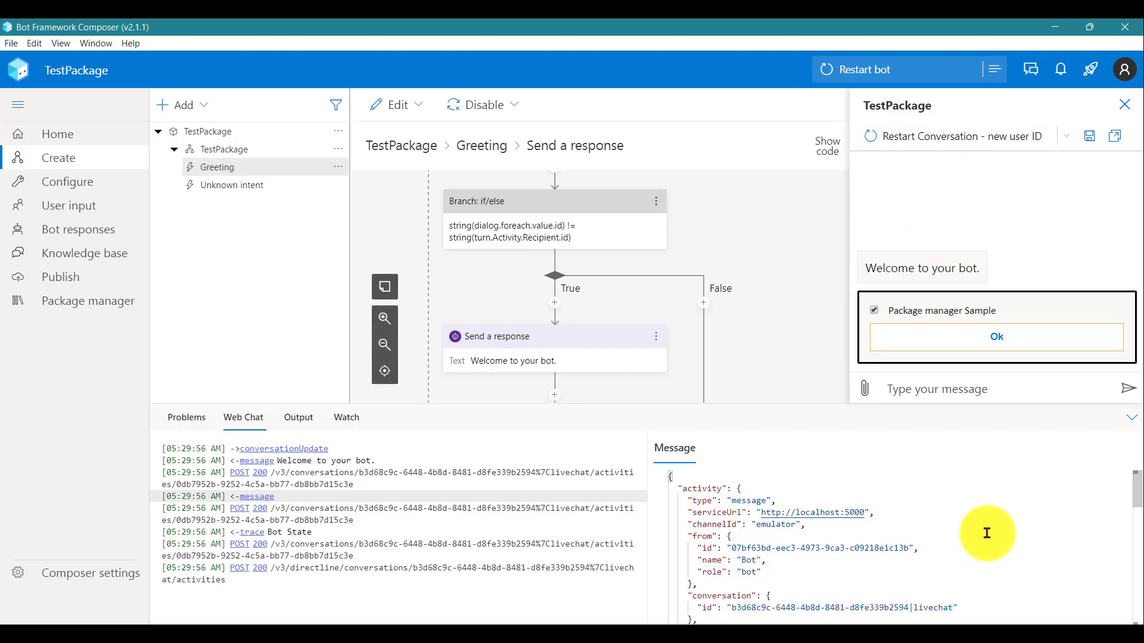